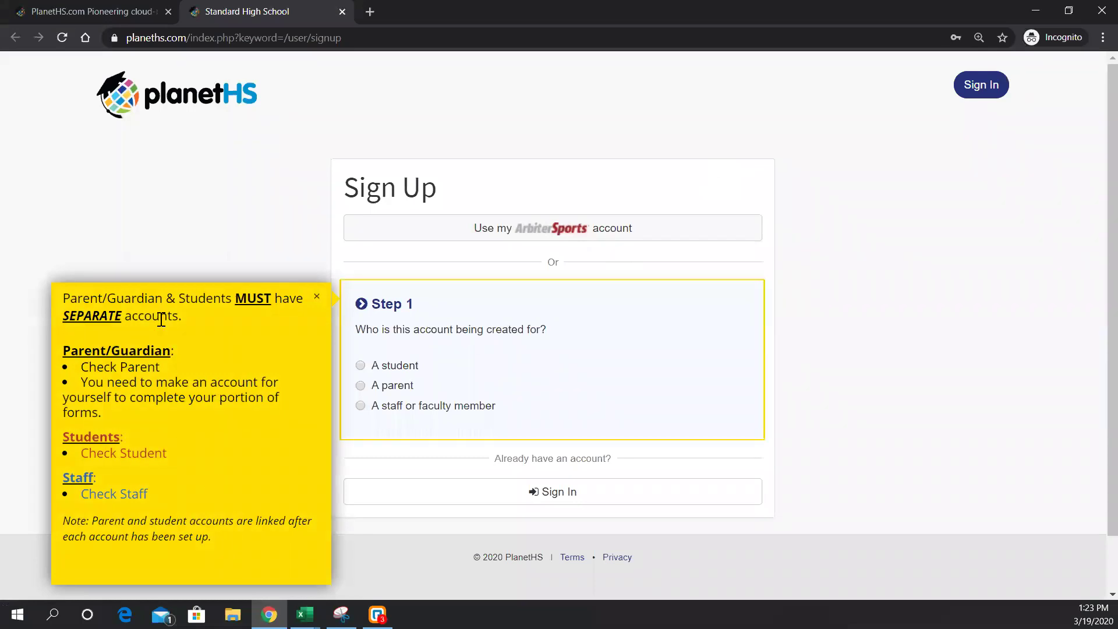
- Close the separate-accounts help note and choose 'A student' as the account type
click(316, 297)
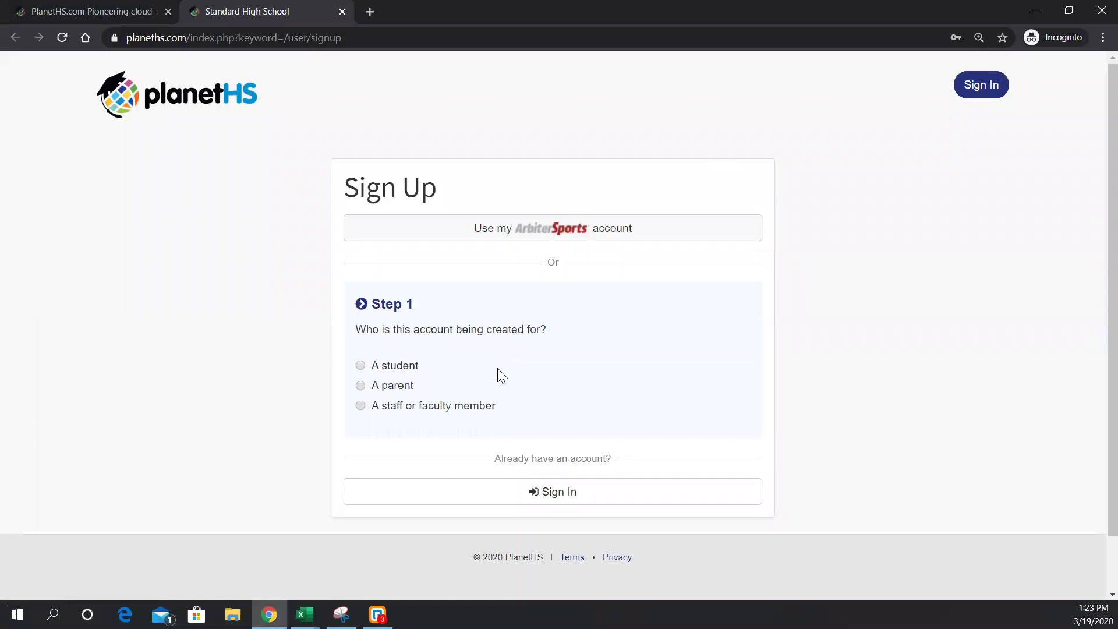
click(363, 386)
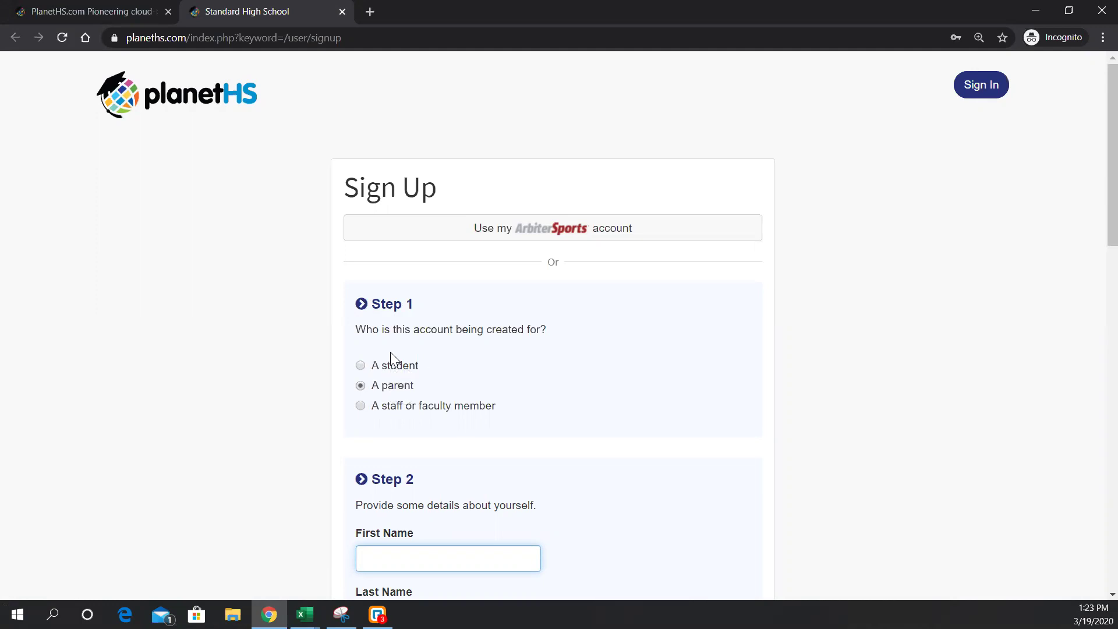
click(361, 365)
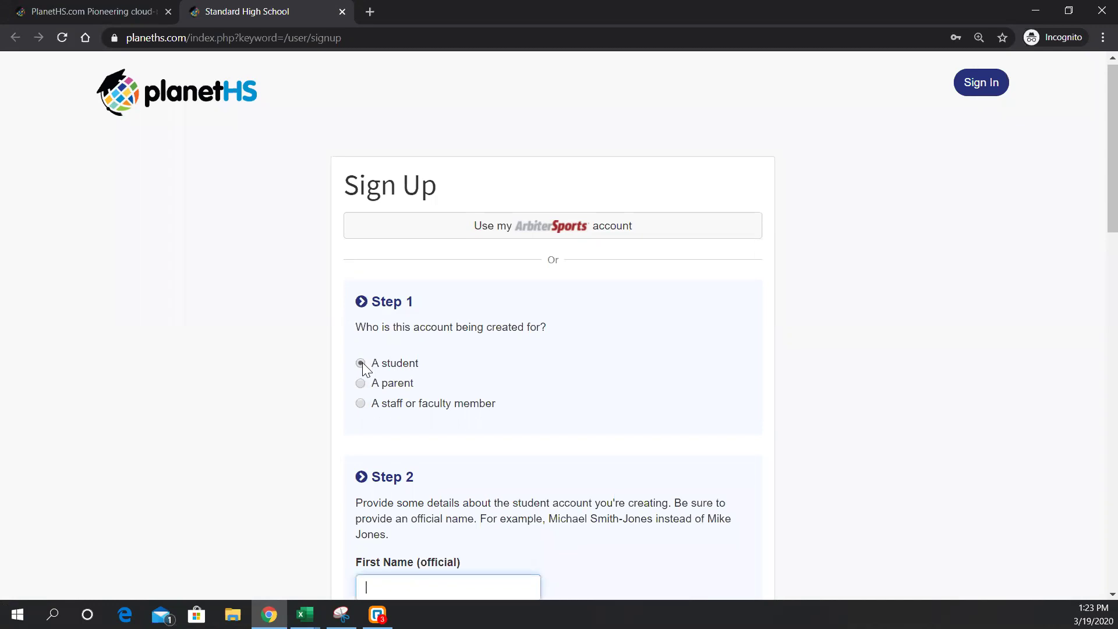
click(361, 384)
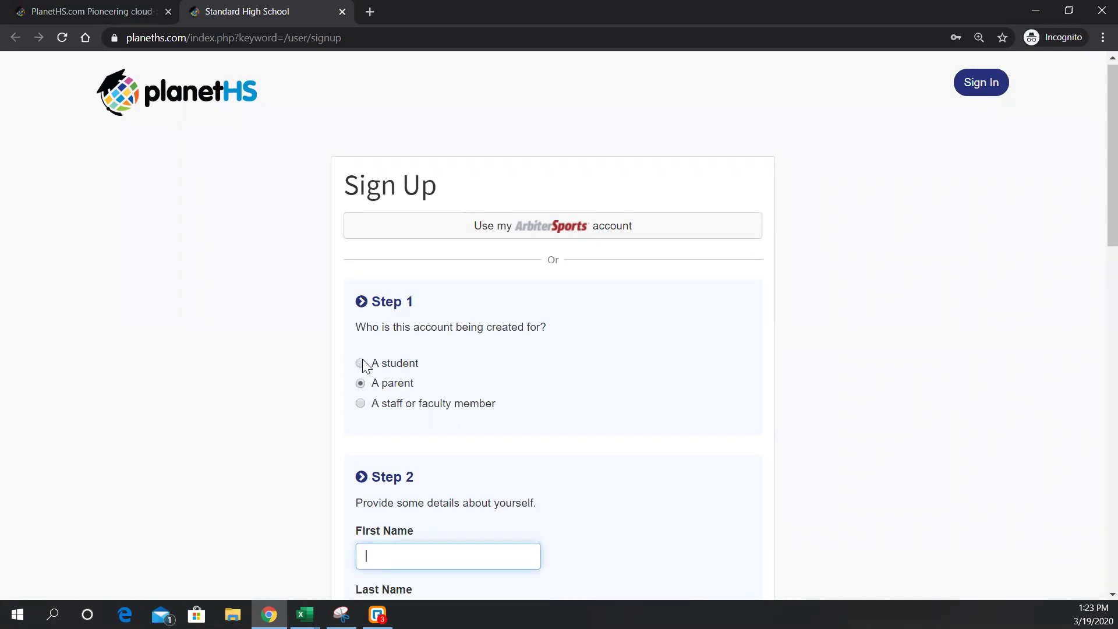
click(360, 365)
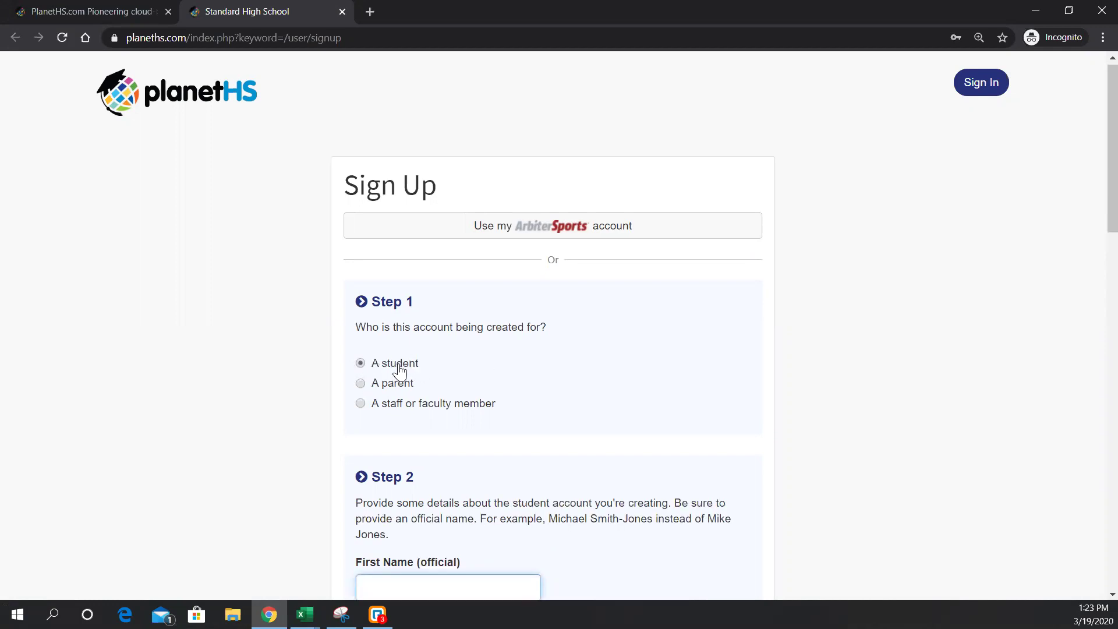
scroll(396, 366, down, 1)
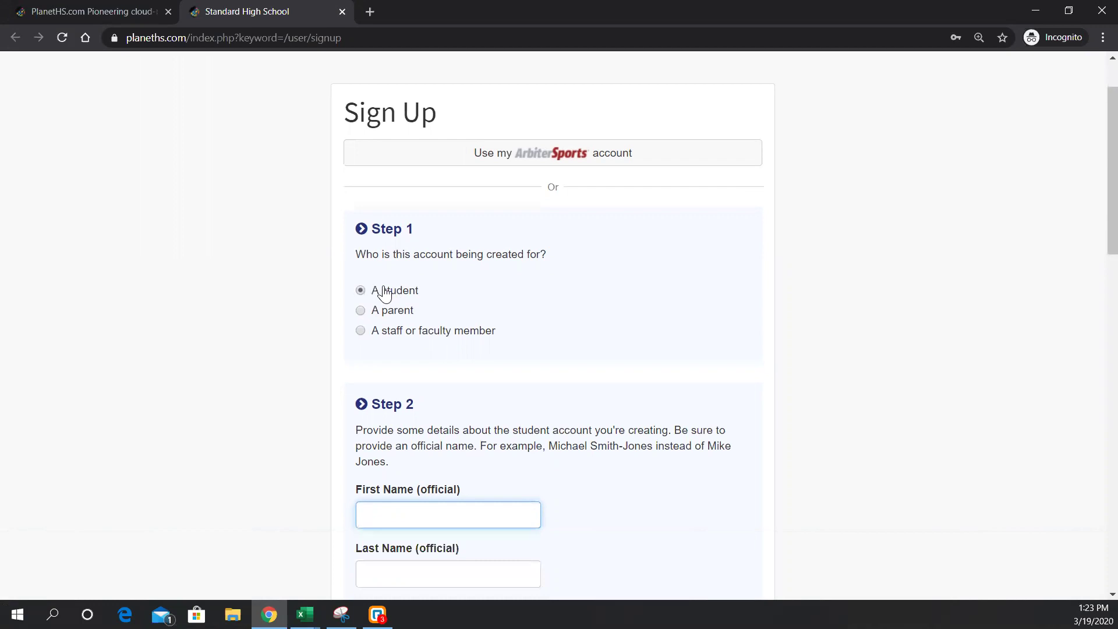
- Enter the student's first and last name in the Step 2 name fields
scroll(501, 339, down, 3)
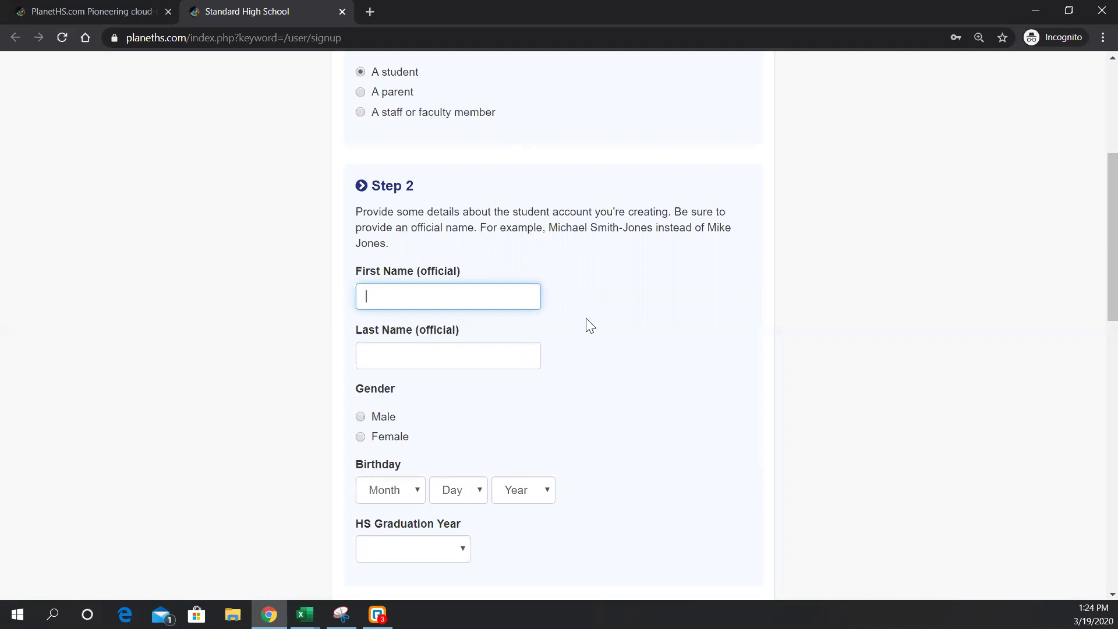
text(Demo)
key(Tab)
text(Student)
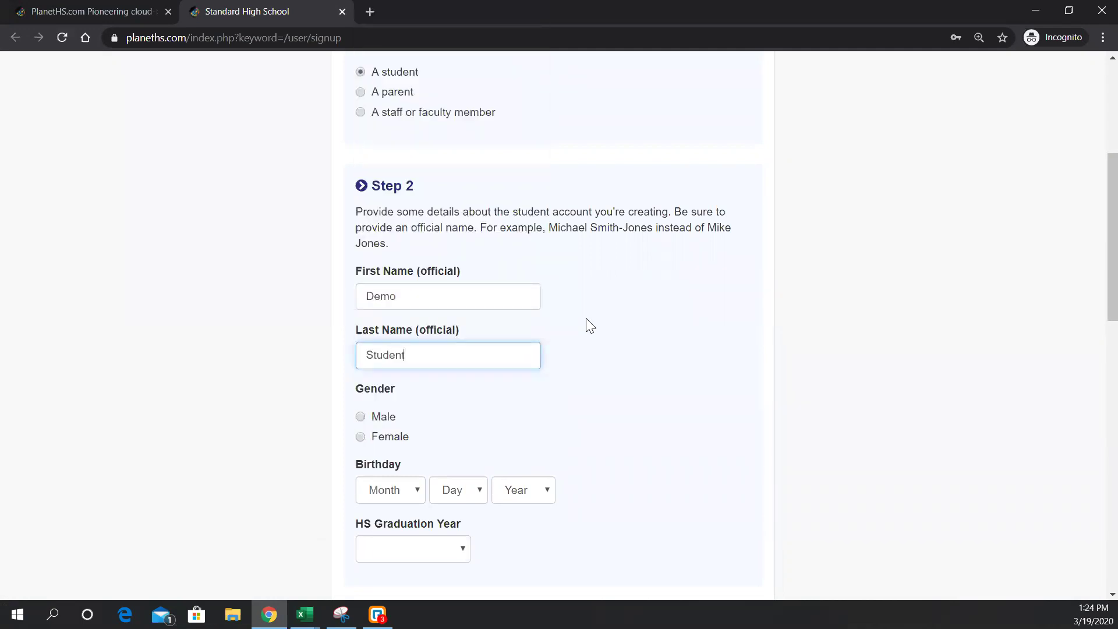
key(Tab)
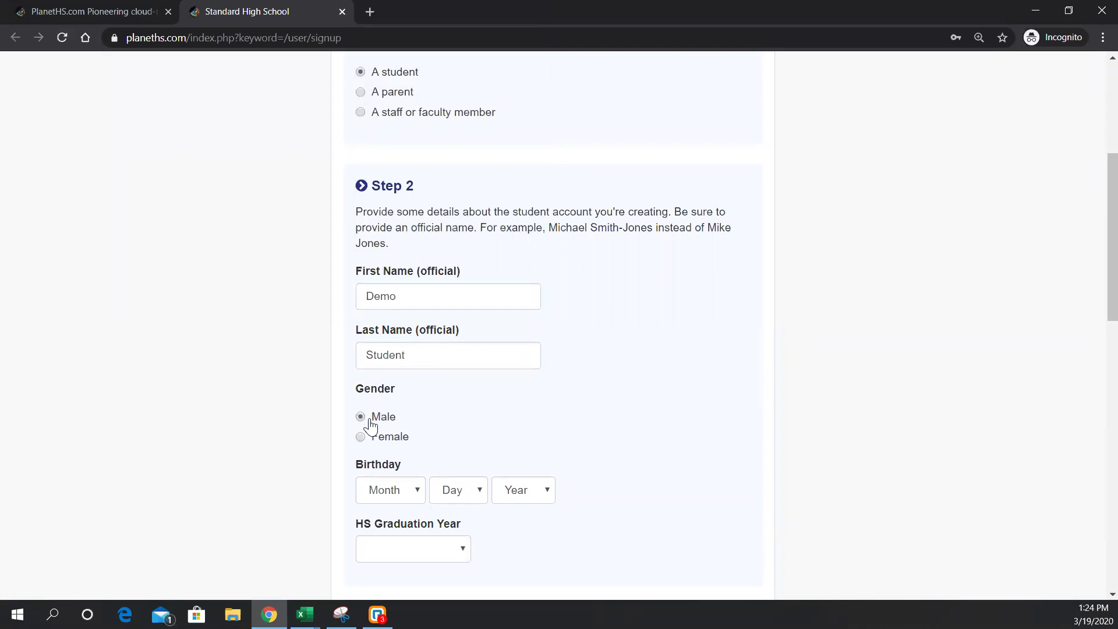
scroll(419, 384, down, 3)
- Set the student's birthday to Jun 4, 2004
click(384, 344)
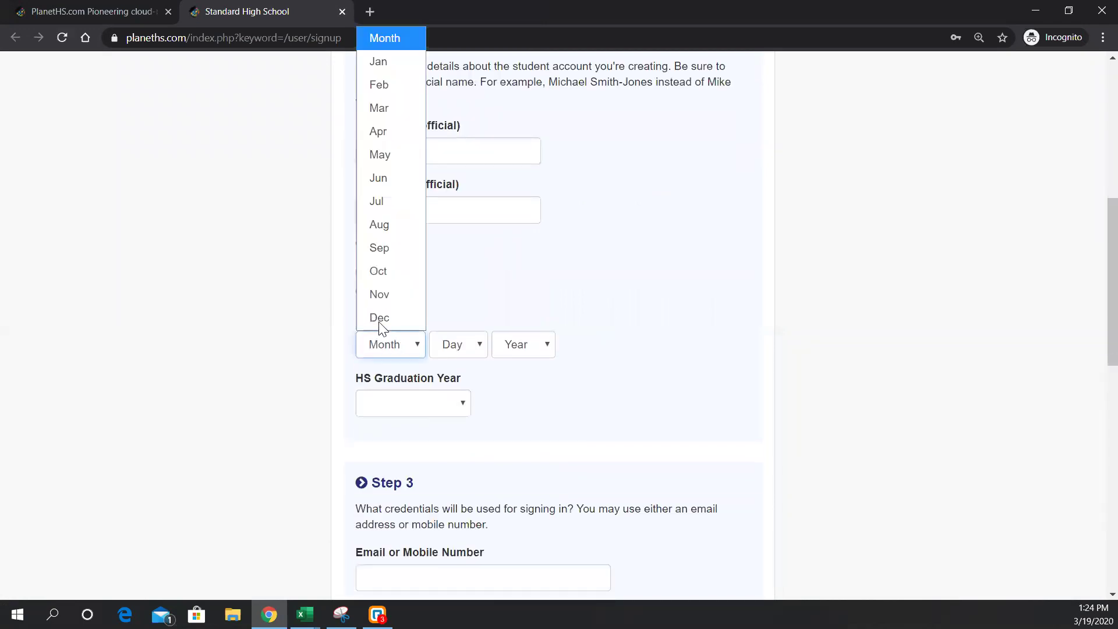
click(375, 182)
click(454, 345)
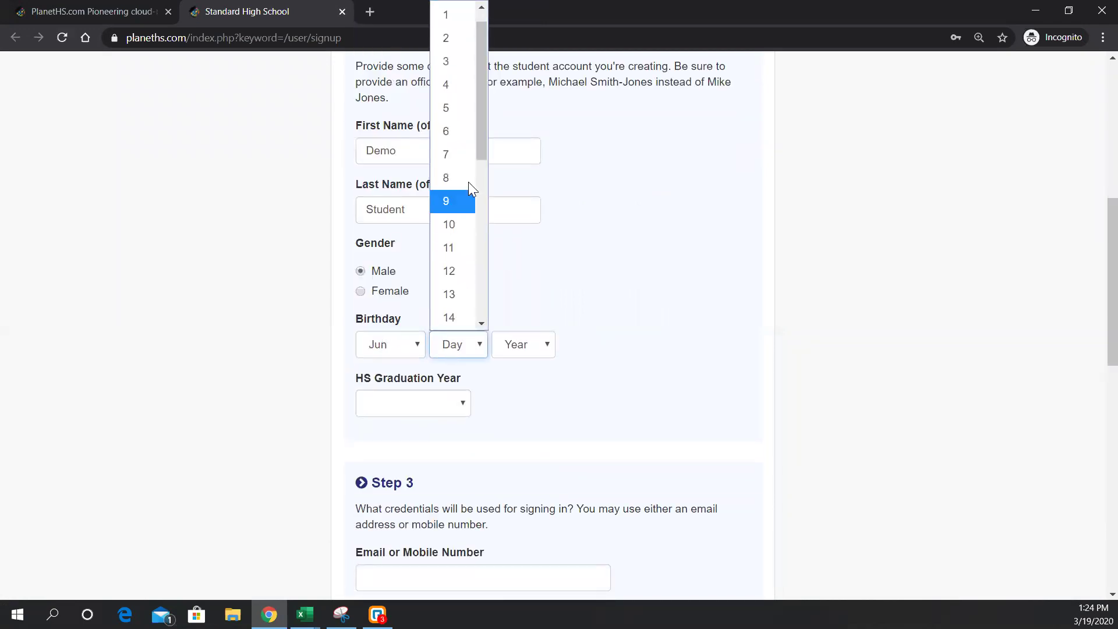
click(452, 87)
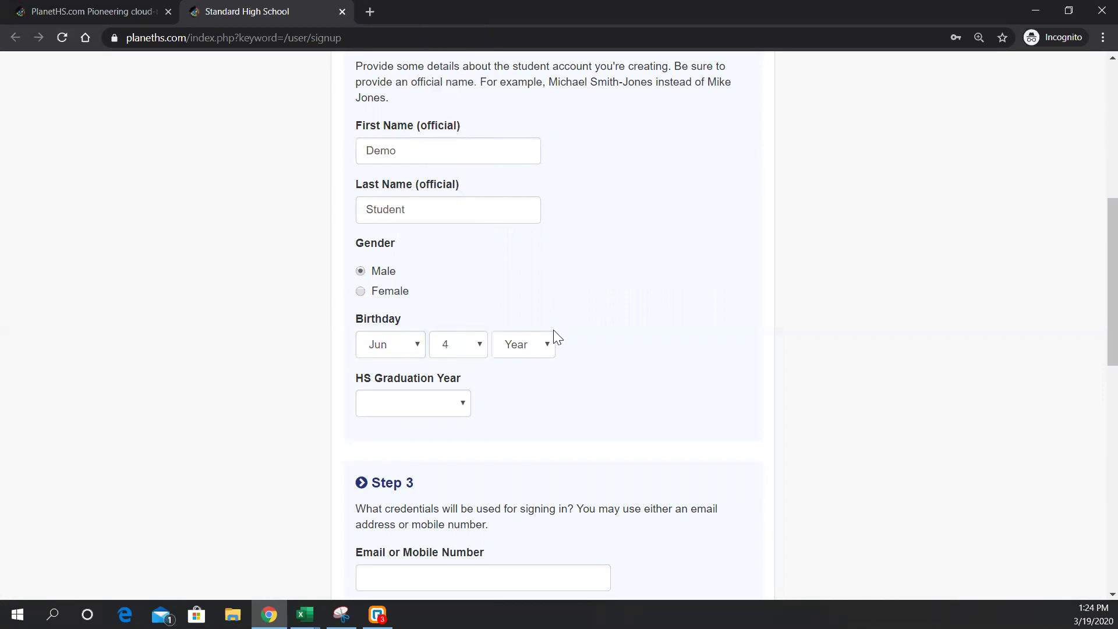
click(541, 345)
scroll(520, 207, down, 1)
click(521, 154)
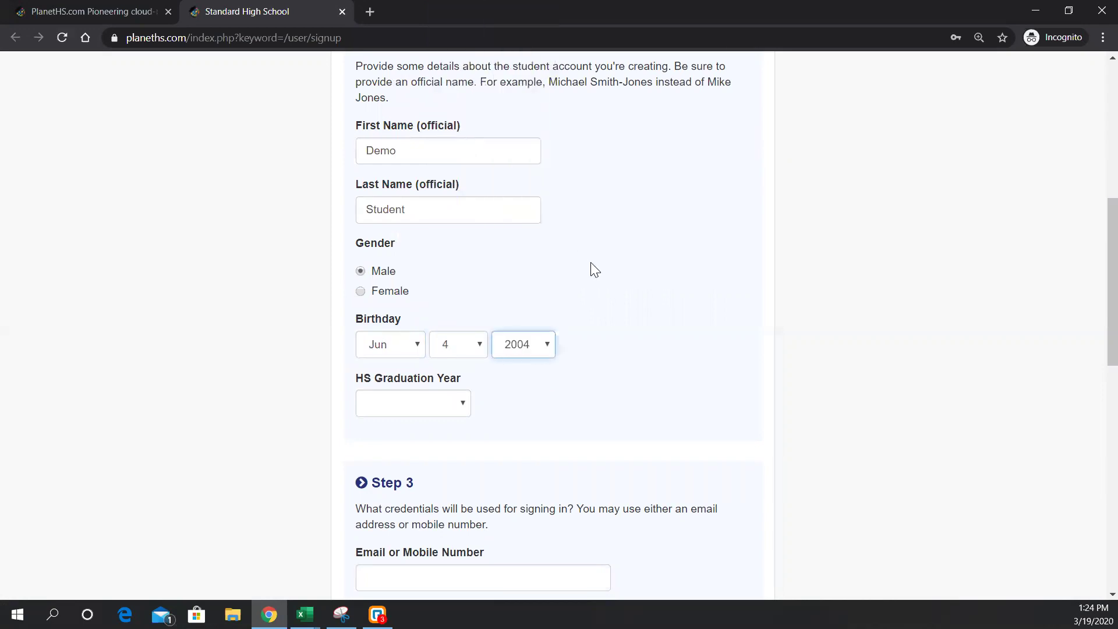
- Set the HS graduation year to 2022
click(452, 409)
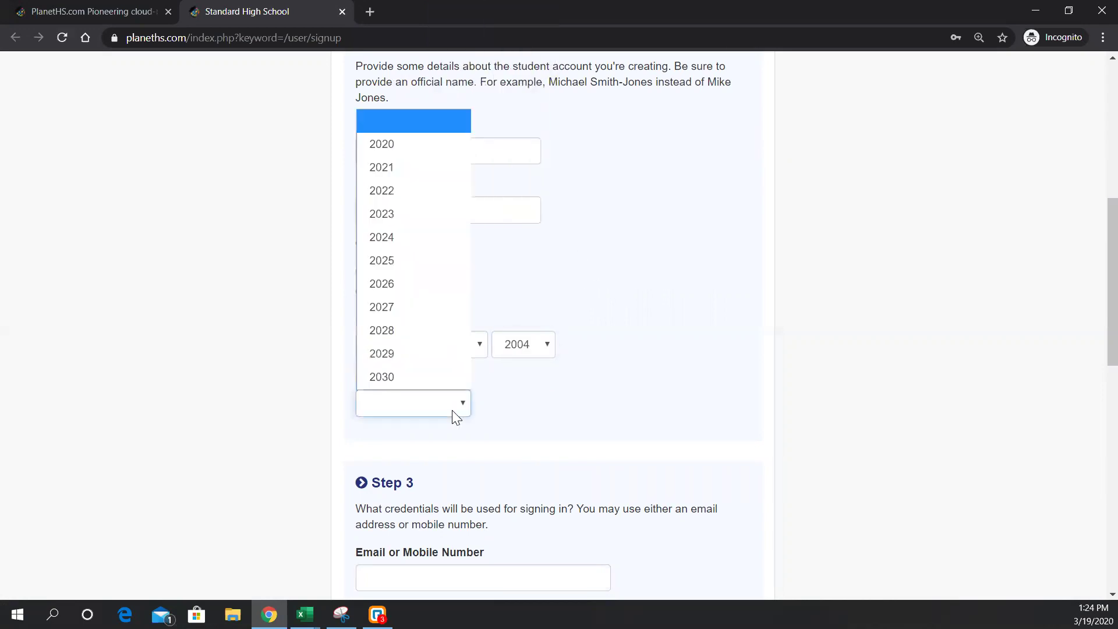
click(407, 192)
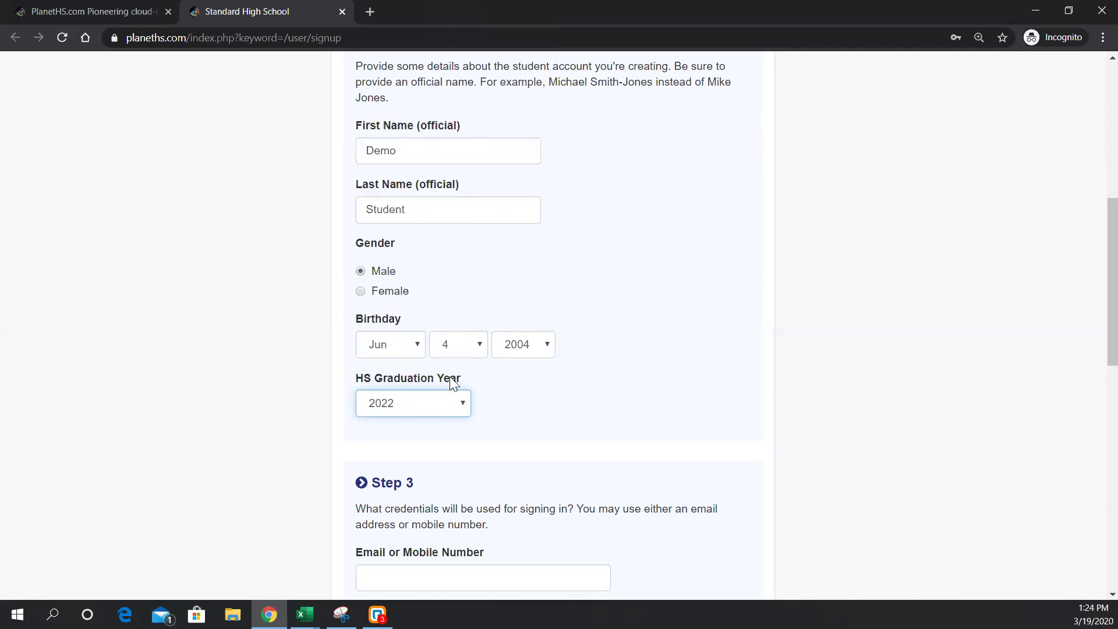
drag(460, 379, 362, 382)
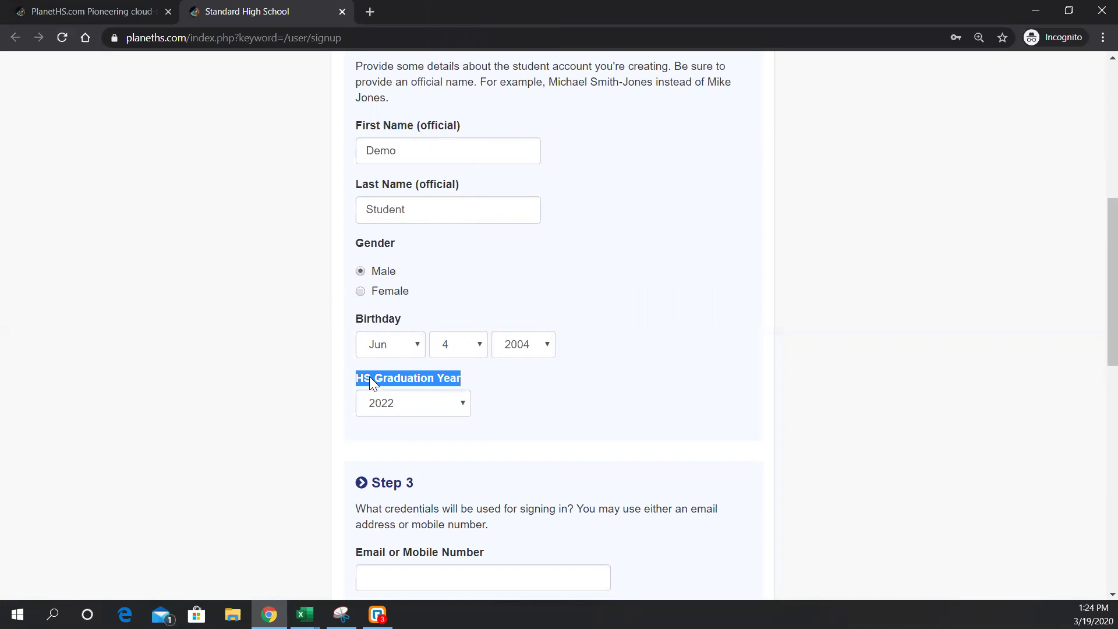
click(370, 378)
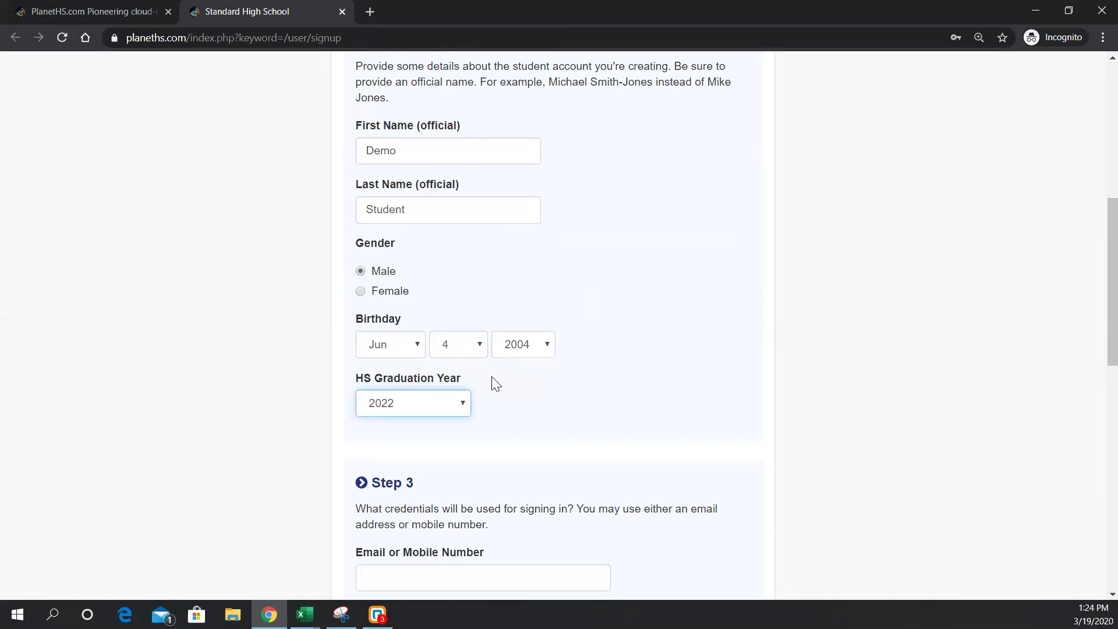
scroll(541, 396, down, 2)
scroll(526, 394, down, 1)
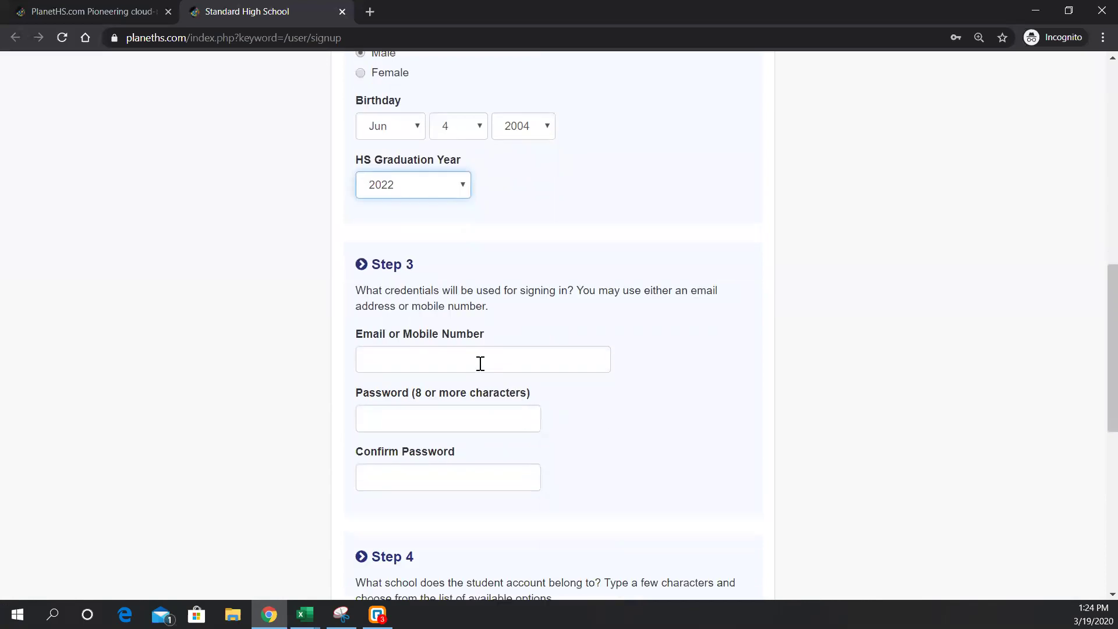
- Enter the student's sign-in e-mail and the same password in both password boxes
scroll(466, 326, down, 1)
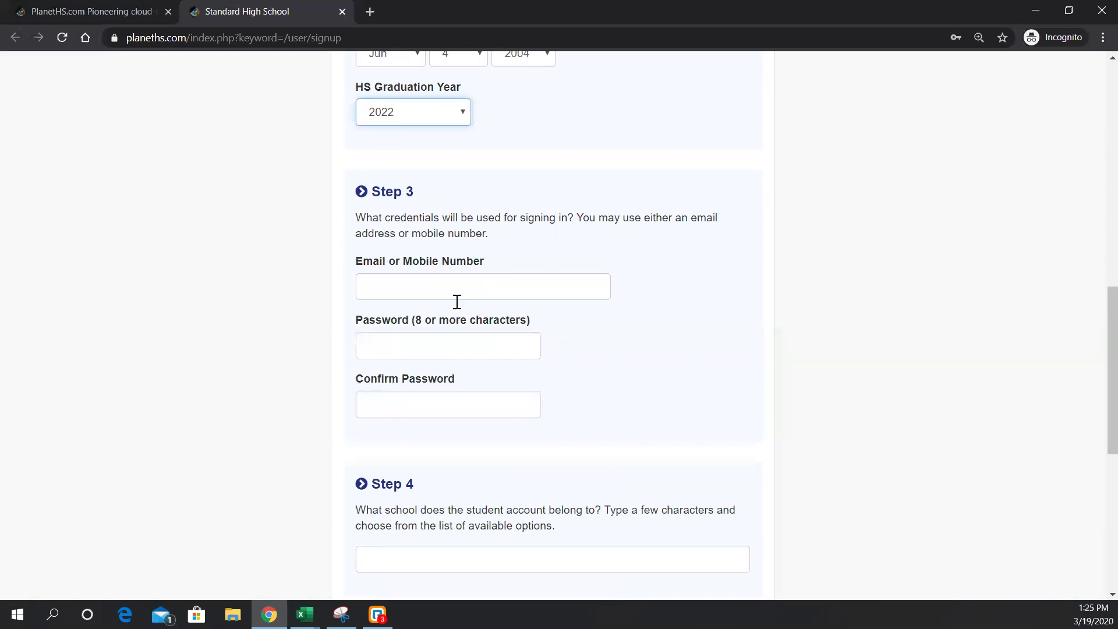
click(398, 282)
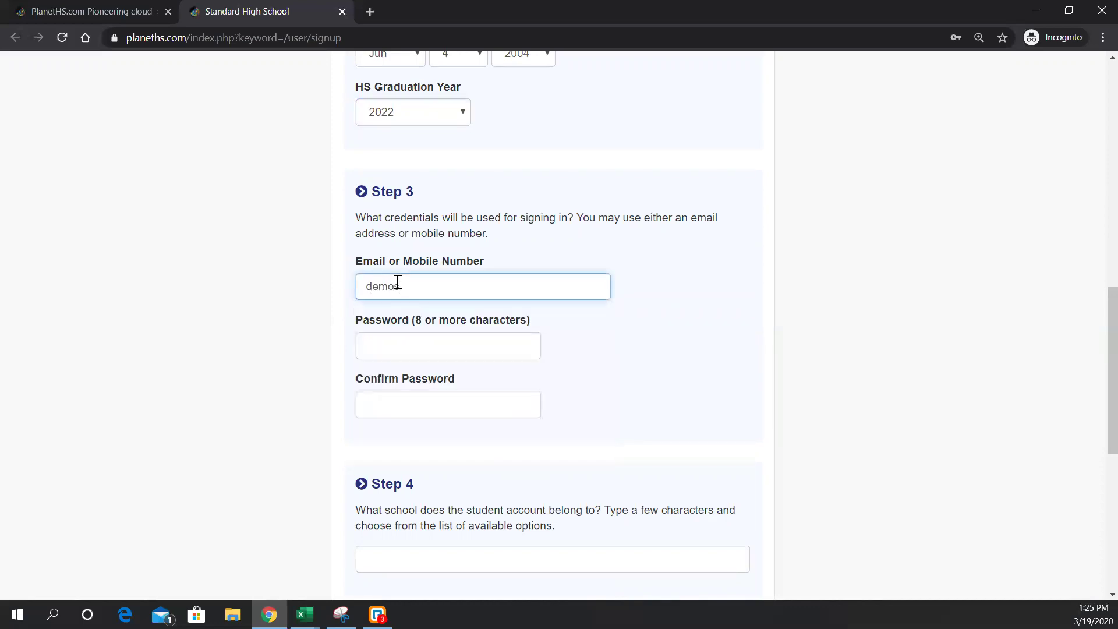
key(Tab)
text(••••••••••••)
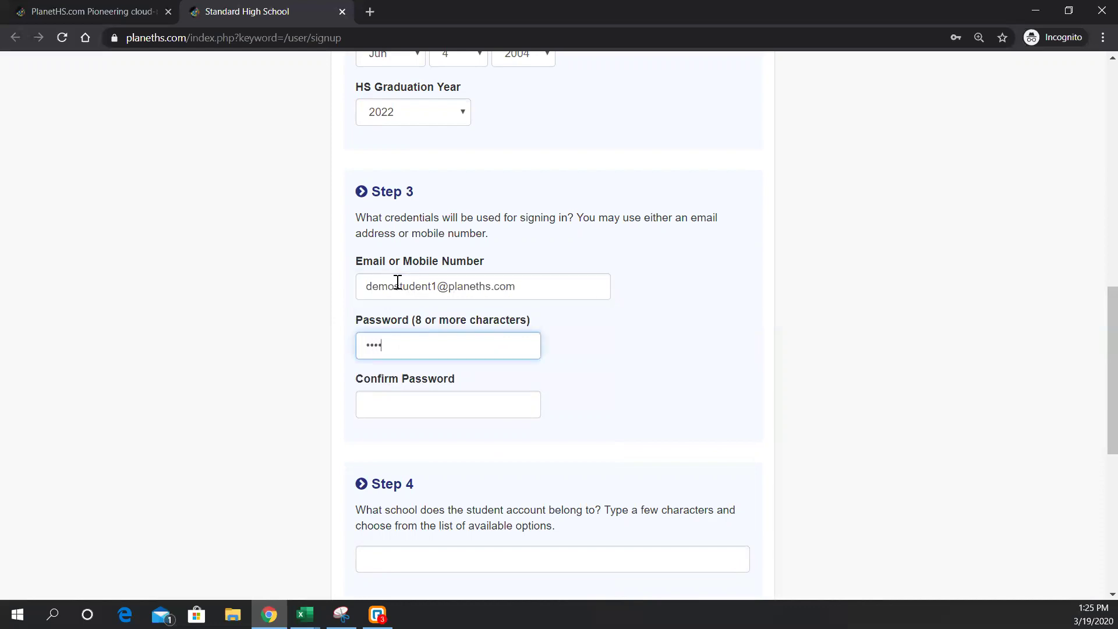
text(•••)
key(Tab)
text(••••••••••••••)
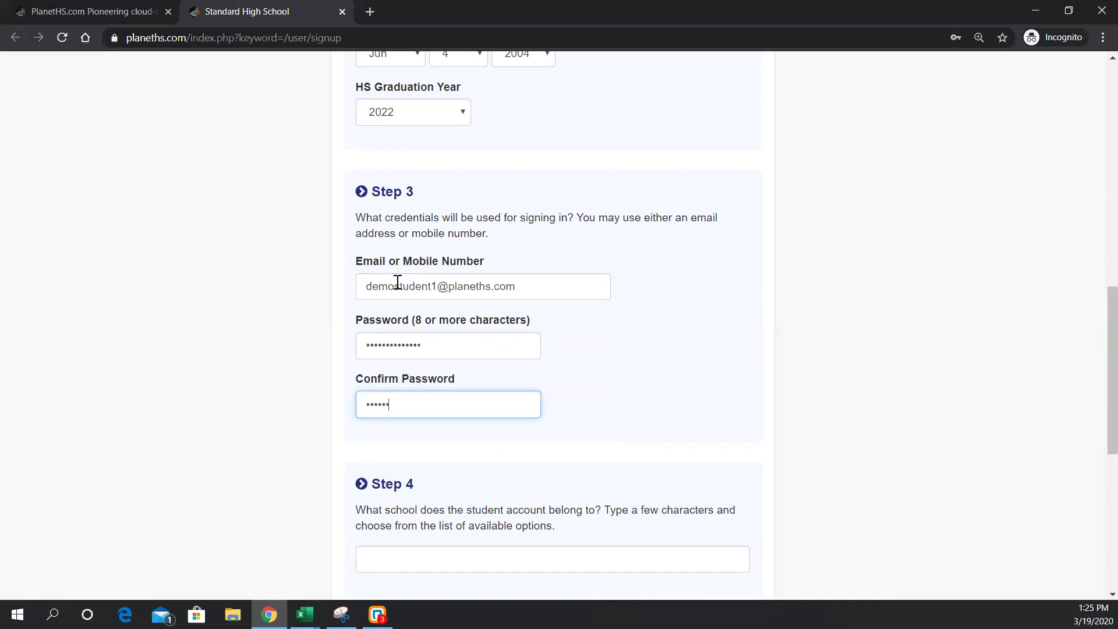
text(•)
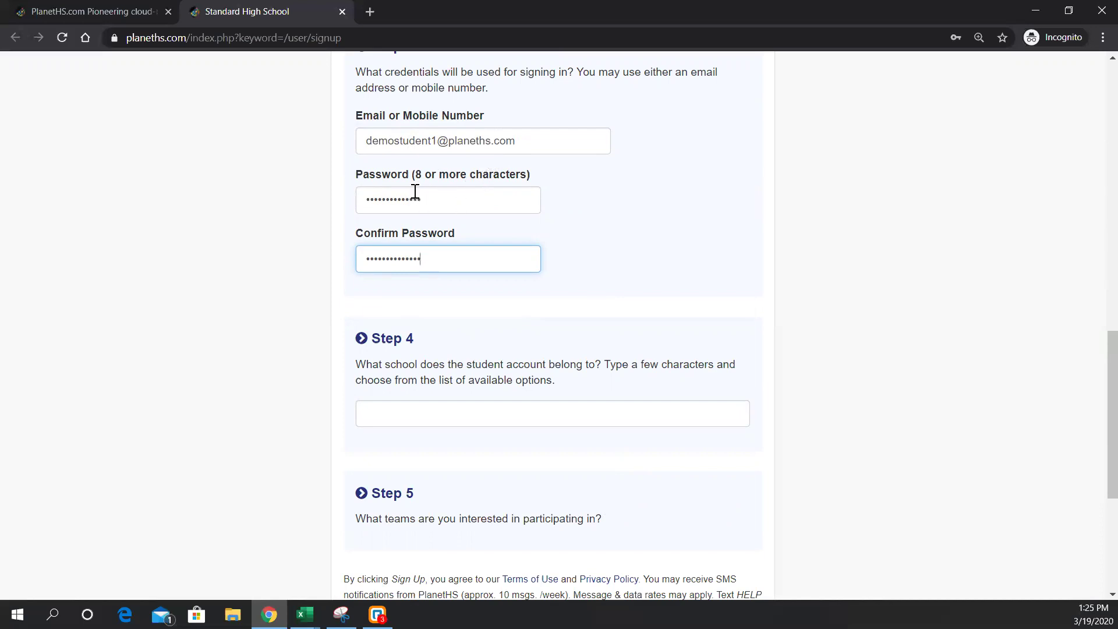
scroll(482, 362, down, 2)
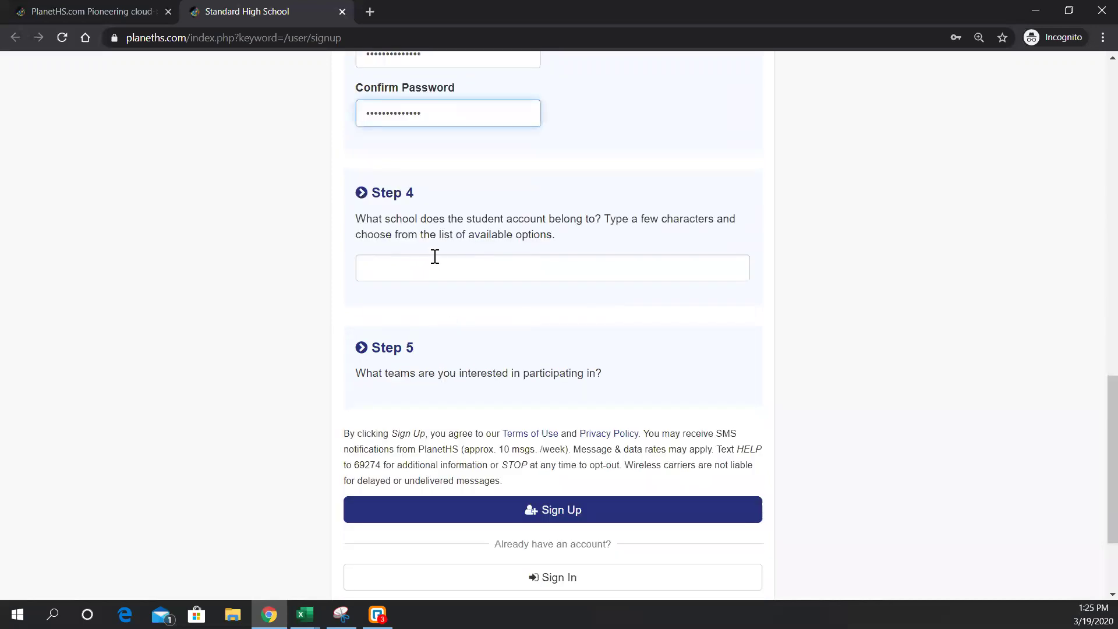
- Search 'piaa standard' and choose PIAA Standard High School (MECHANICSBURG, PA) as the school
click(441, 270)
click(448, 228)
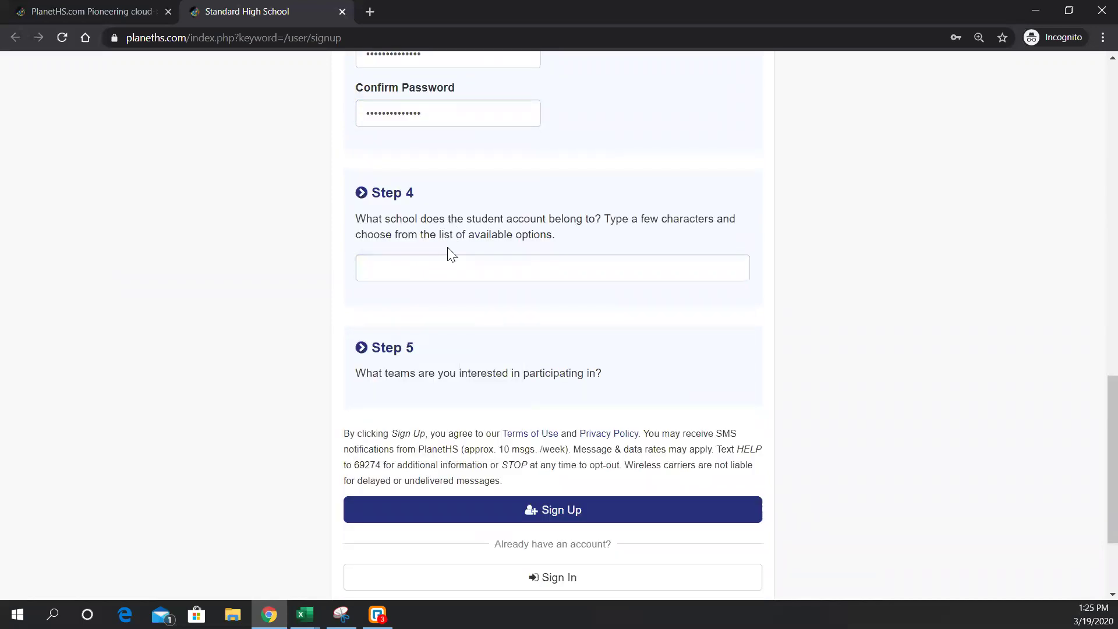
click(423, 271)
text(piaa)
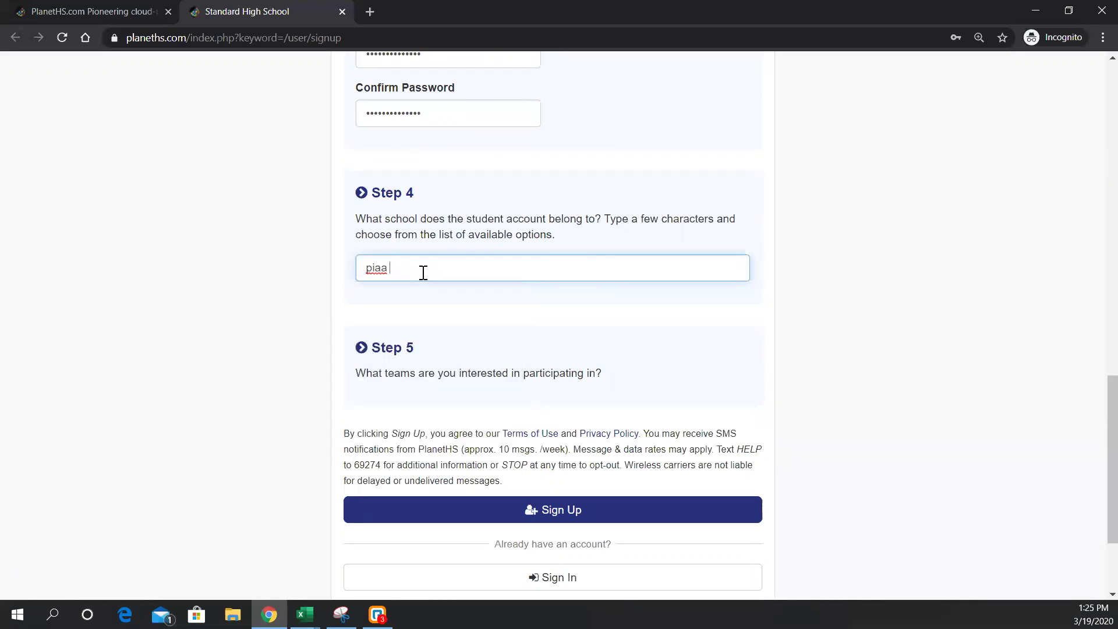
text( standard)
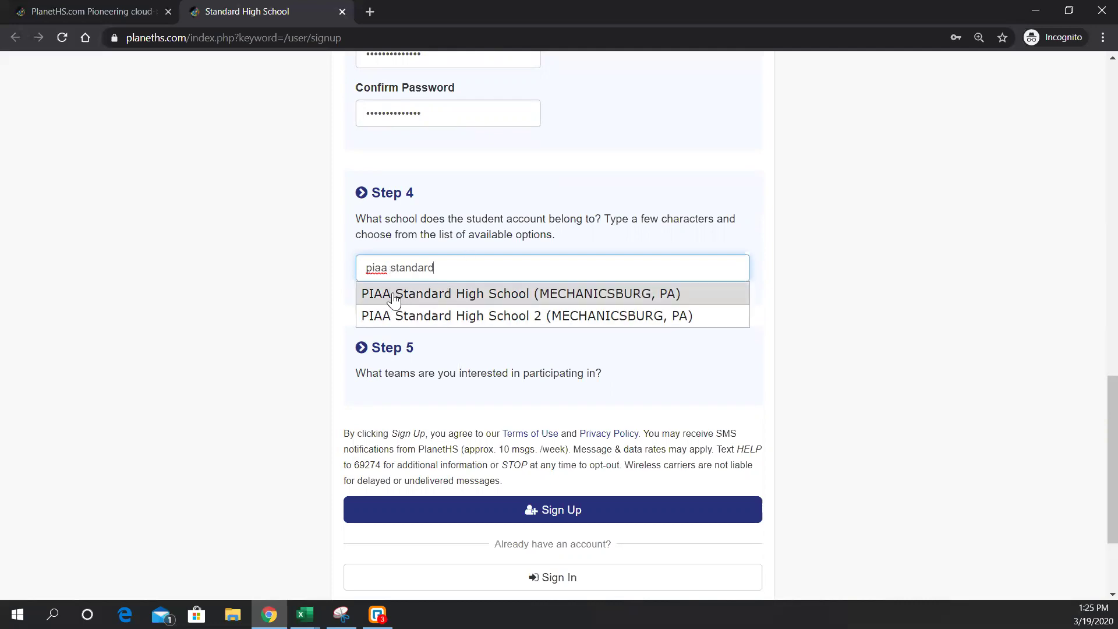
click(443, 295)
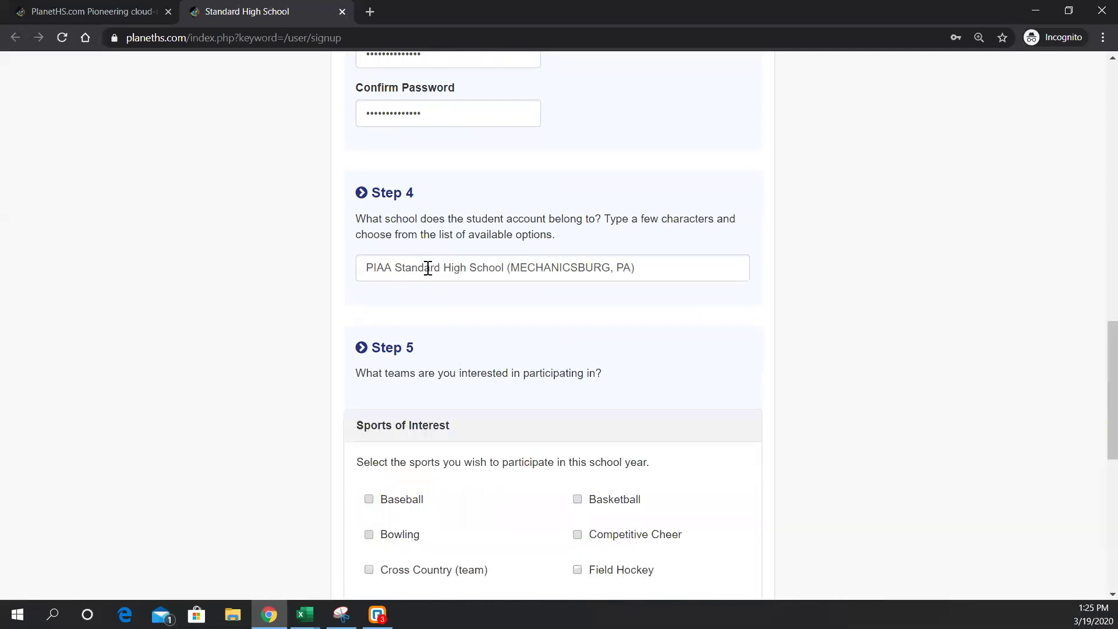
scroll(454, 278, down, 3)
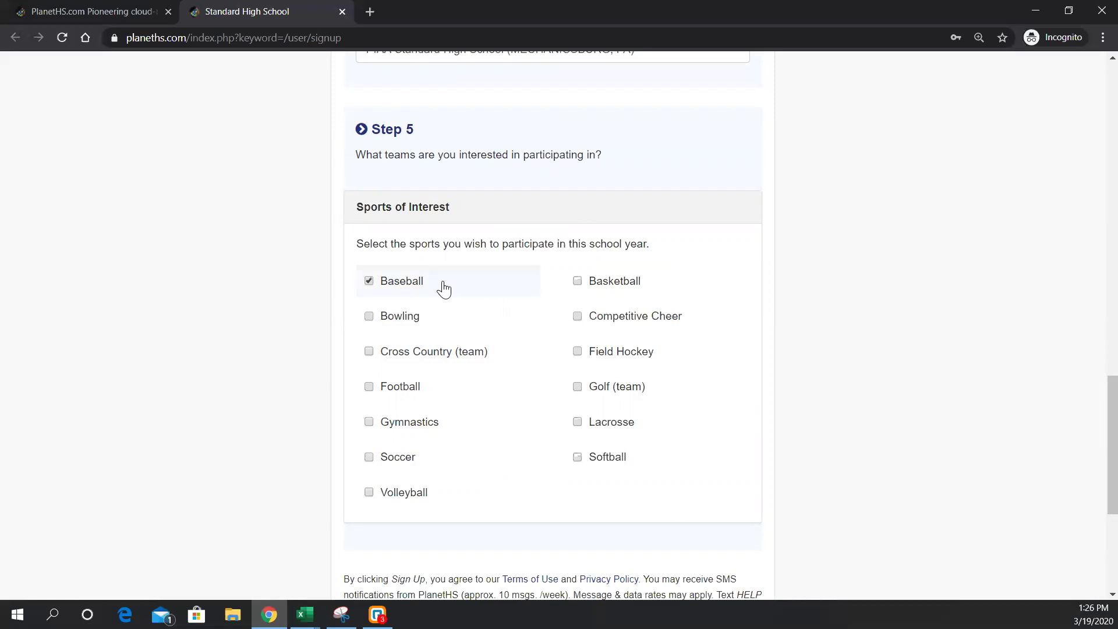
- Add Basketball and Football to the sports of interest and submit the sign-up
click(618, 281)
click(428, 389)
scroll(469, 387, down, 4)
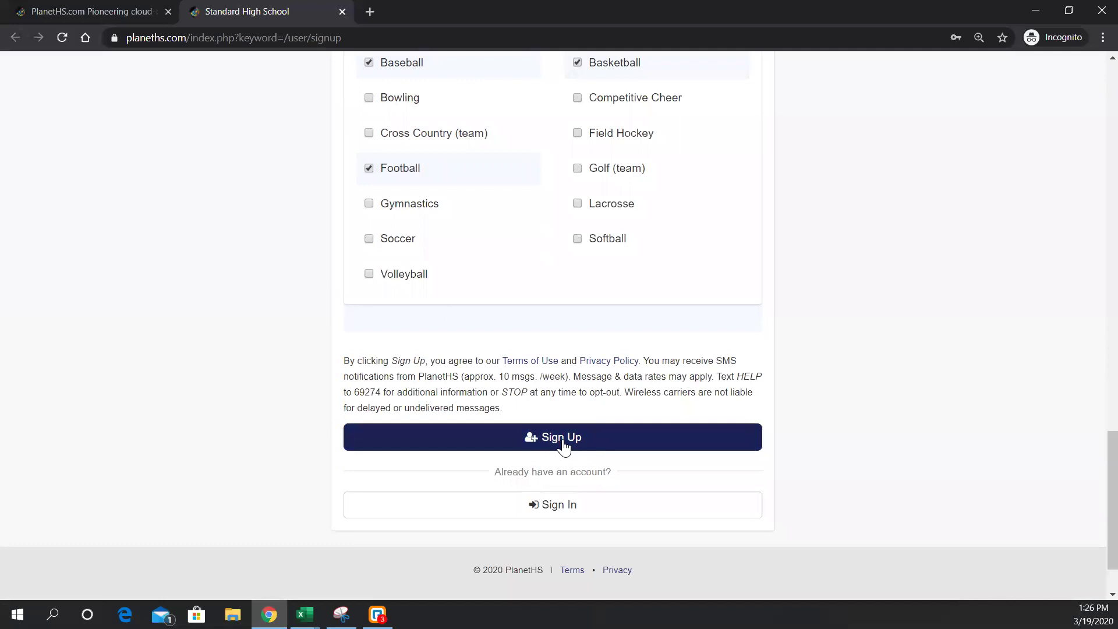
click(562, 444)
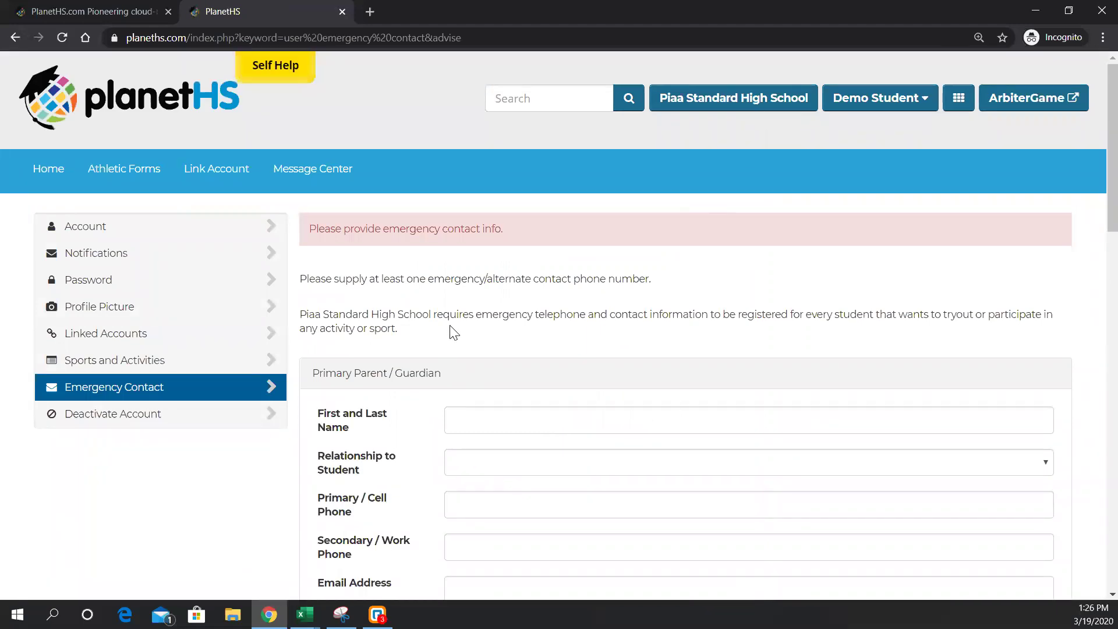
- Scroll through the Emergency Contact form and clear the stray text selection
drag(508, 228, 380, 228)
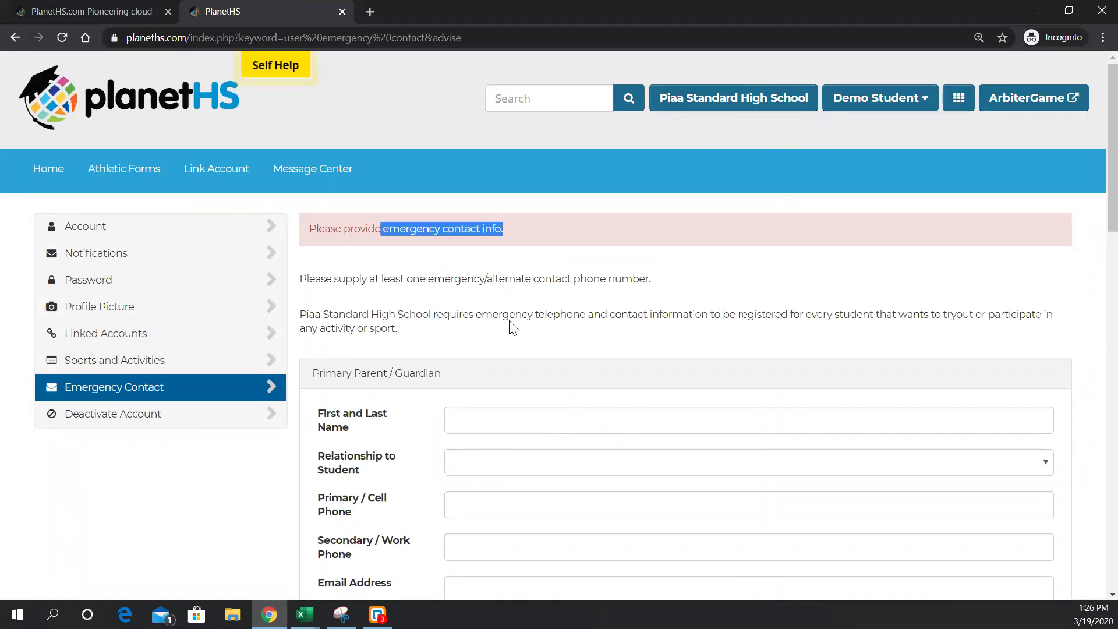
scroll(575, 350, down, 1)
scroll(577, 343, down, 1)
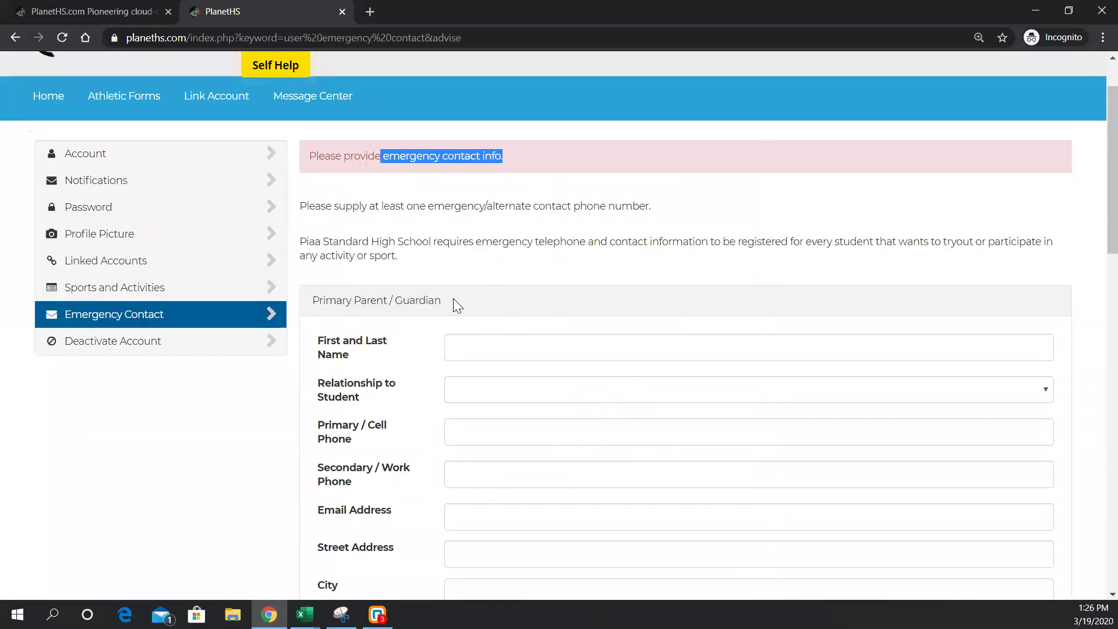
scroll(439, 303, down, 5)
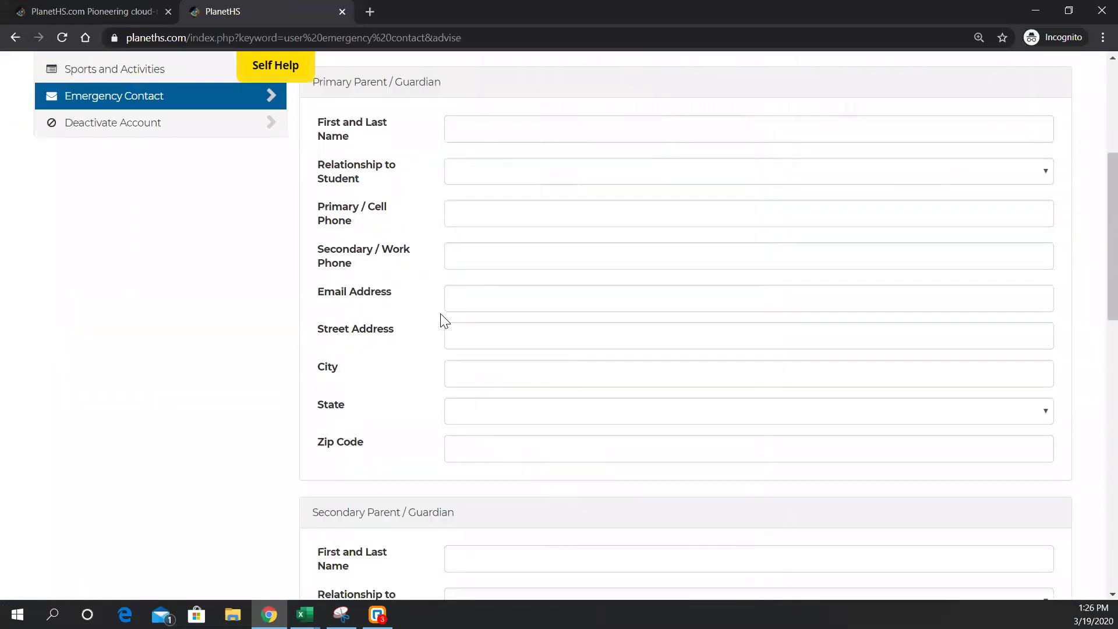
scroll(442, 321, up, 1)
scroll(444, 322, up, 5)
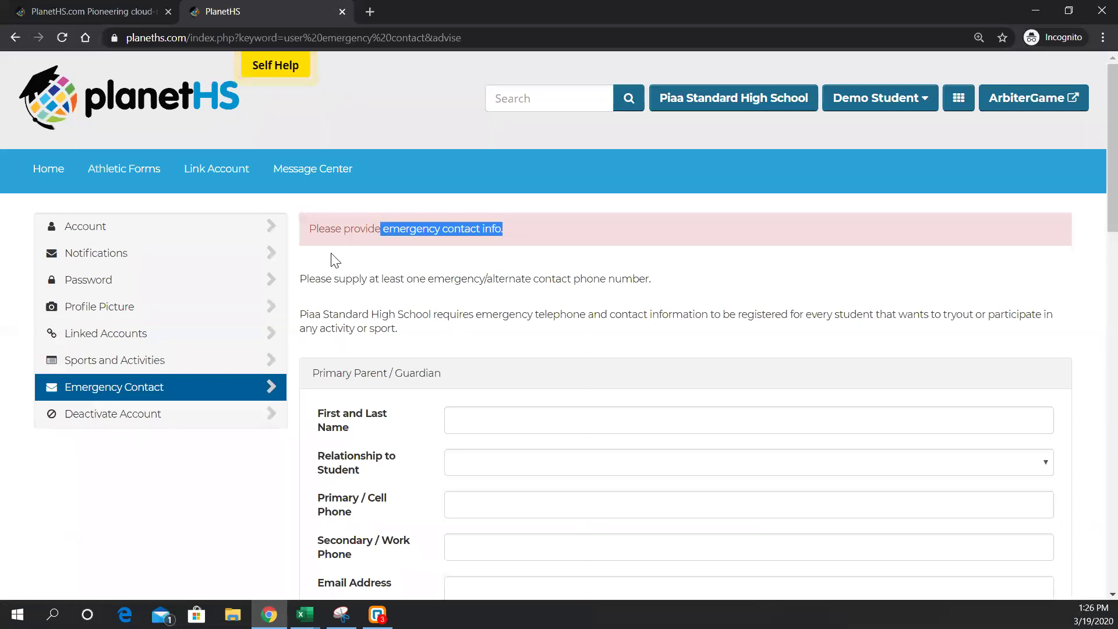
click(300, 203)
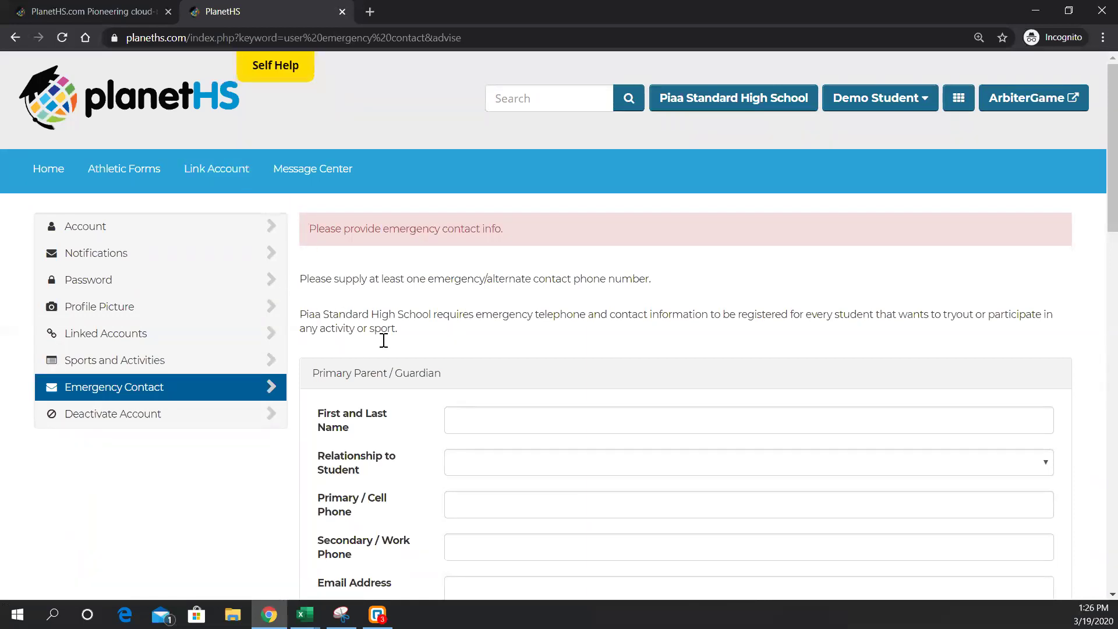
- Go to the Account Linking page via Link Account in the navigation bar
click(198, 181)
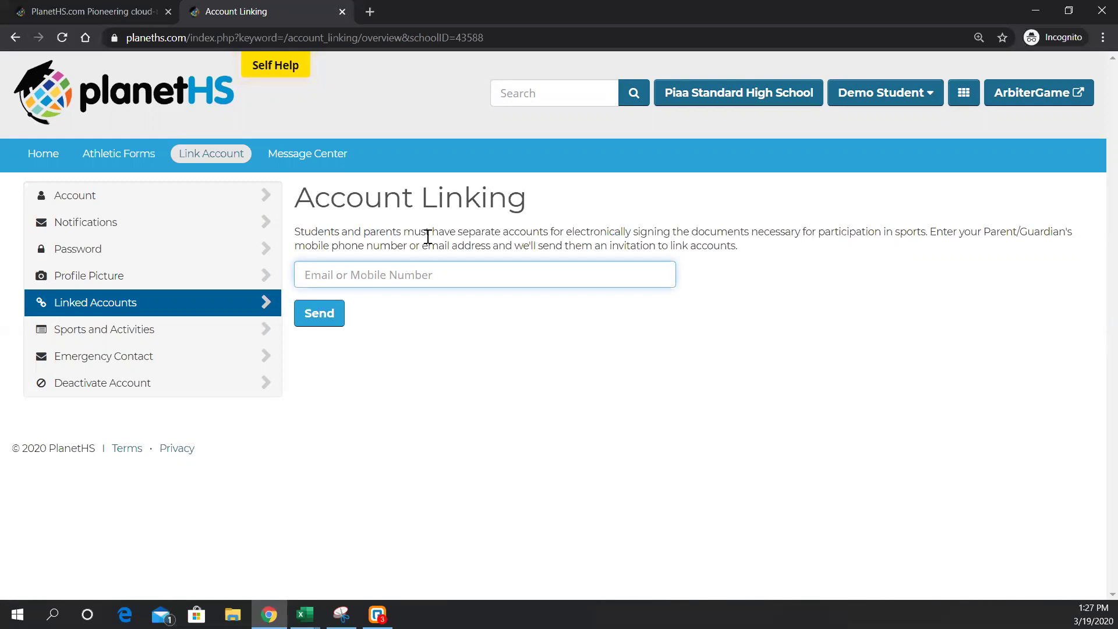
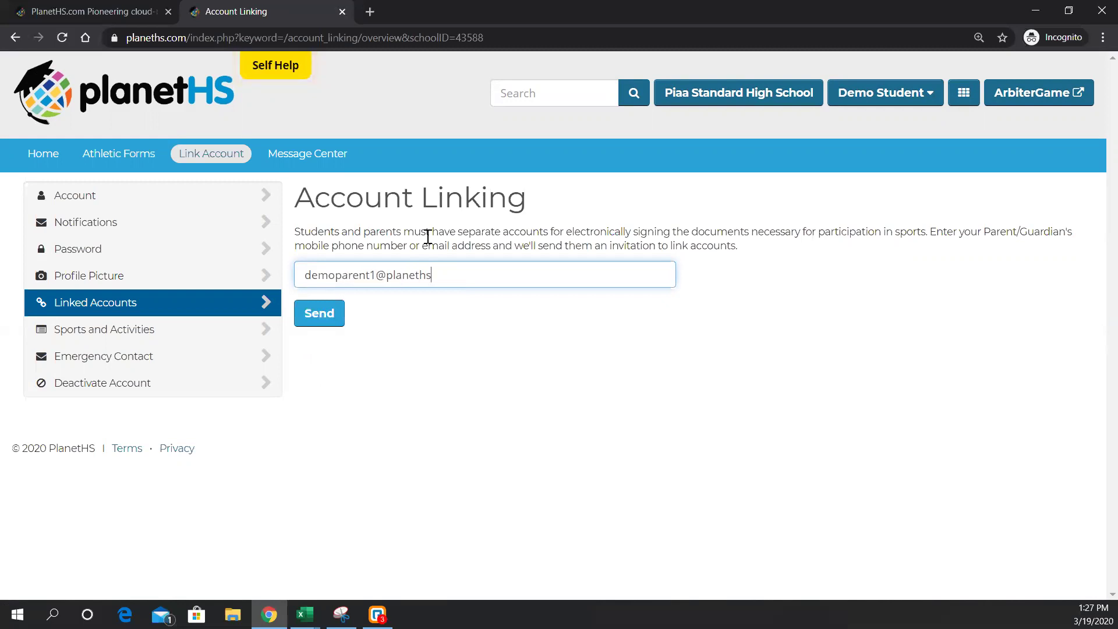
- Enter the parent's e-mail address, correcting a typo, and send the link invitation
click(329, 317)
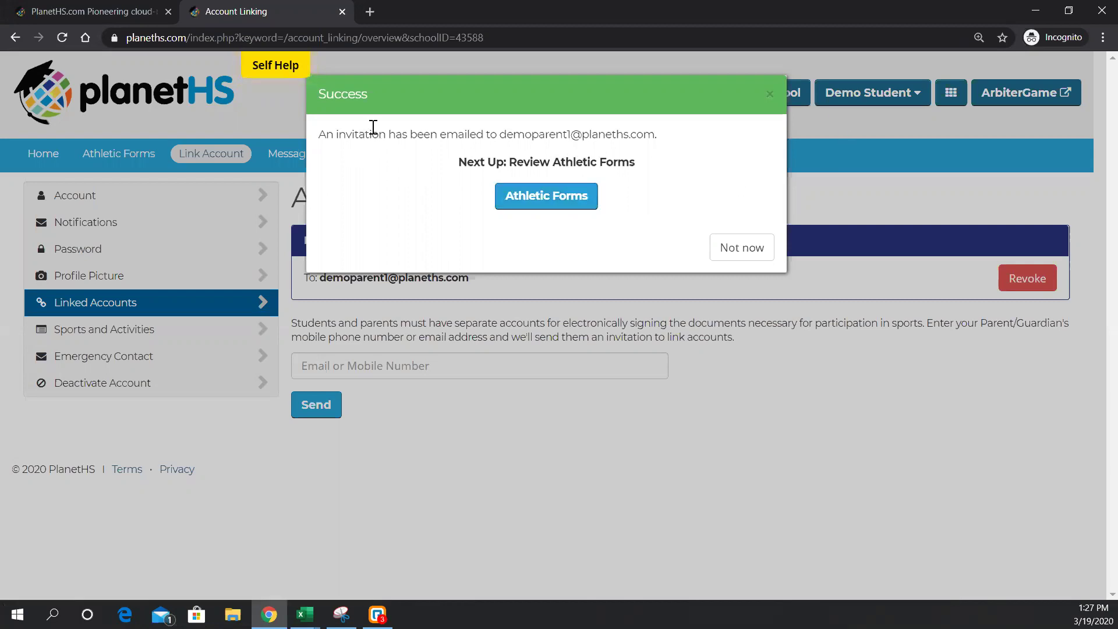
- Close the Success message and sign out from the student's account menu
drag(457, 134, 499, 134)
click(680, 139)
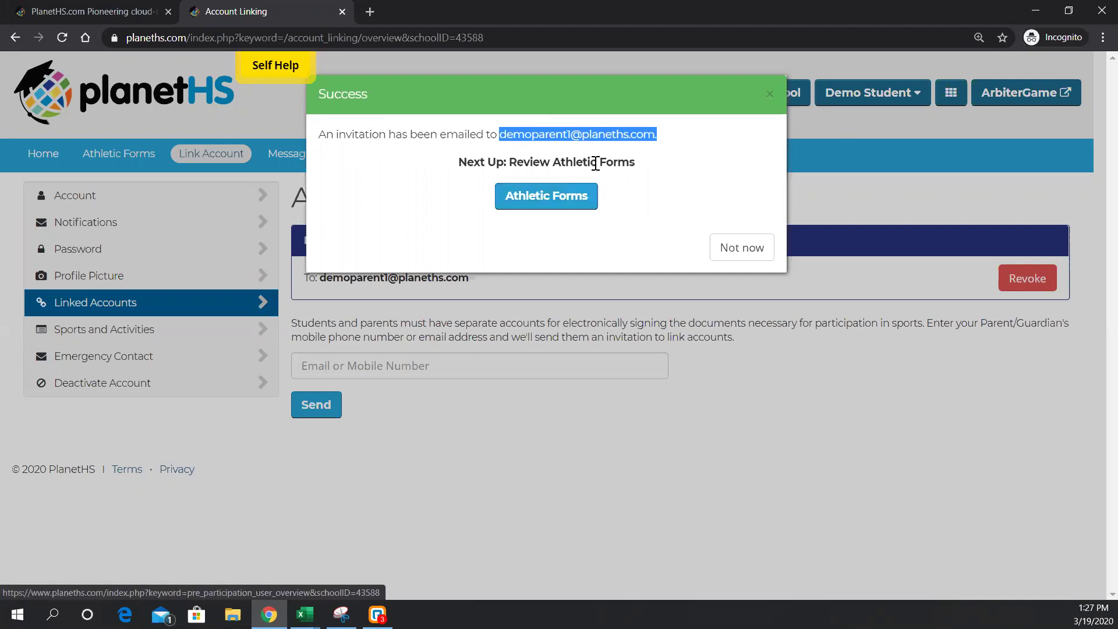
click(740, 249)
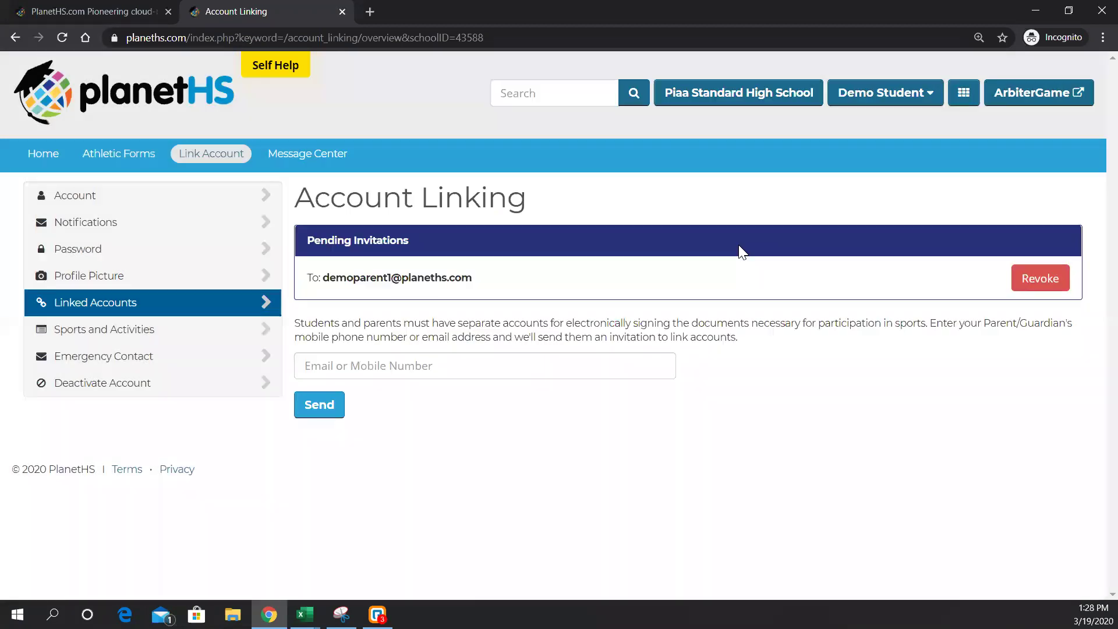
click(874, 99)
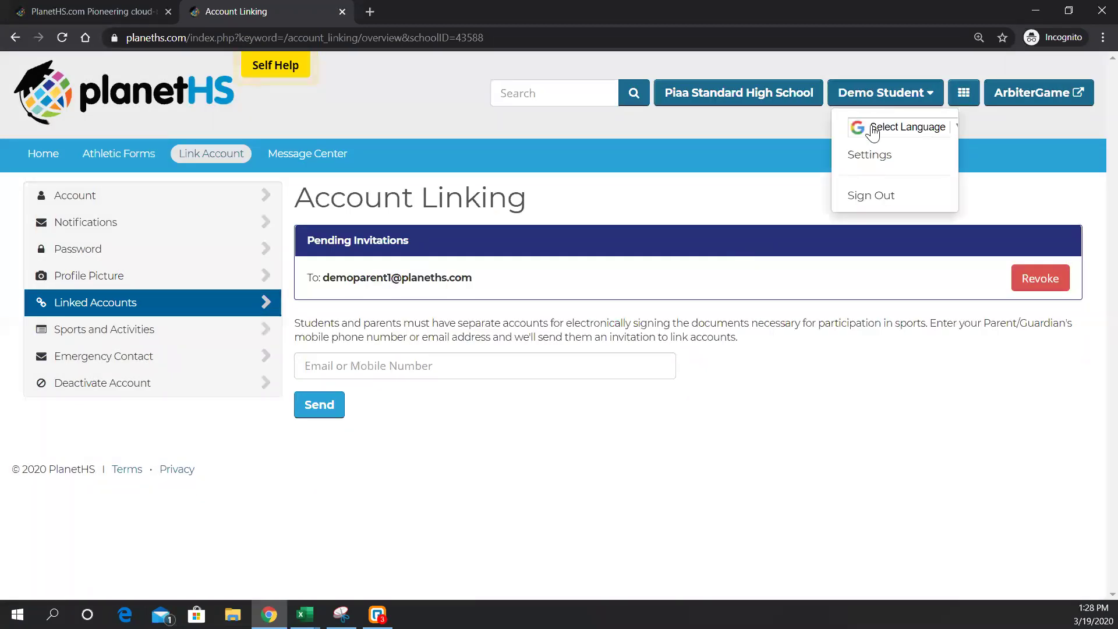
click(878, 201)
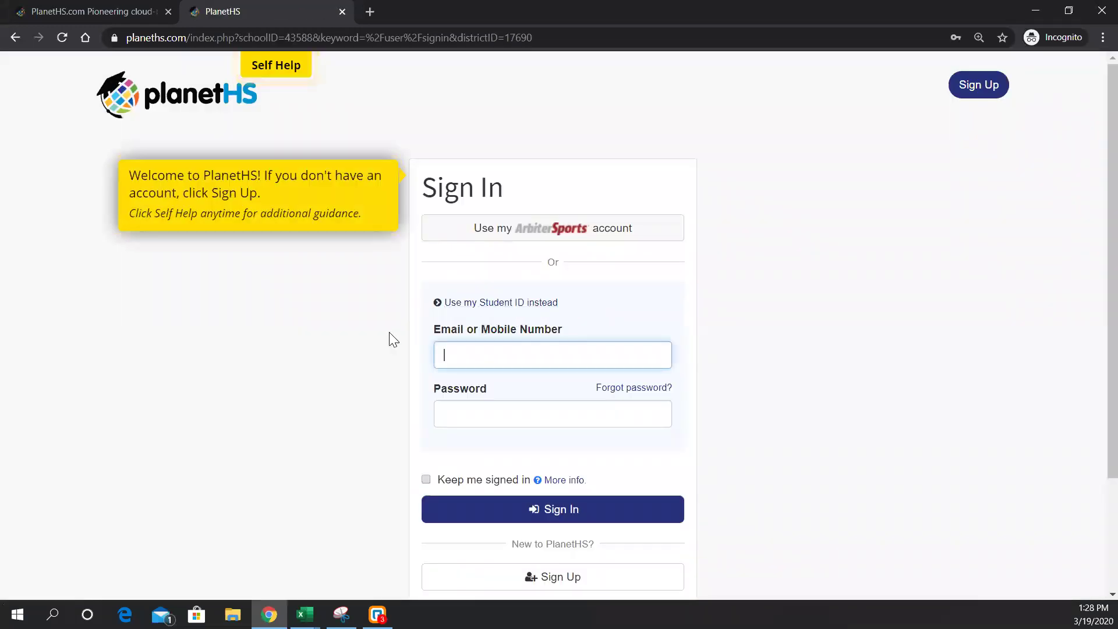
- Start a new account as a parent and dismiss the sign-up tip panel
scroll(387, 336, down, 3)
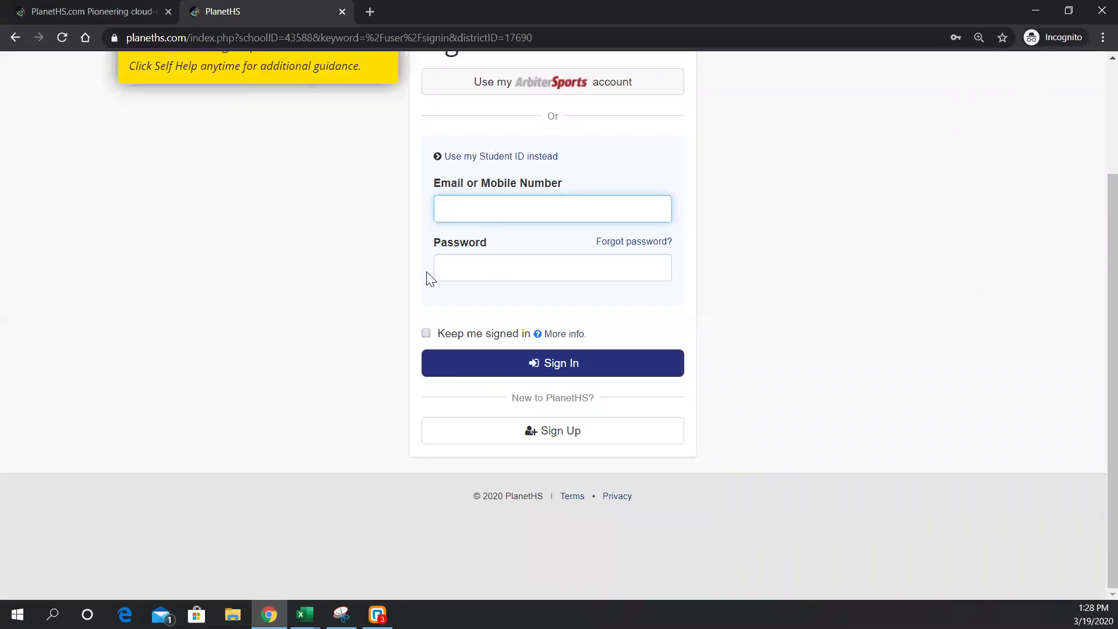
click(597, 433)
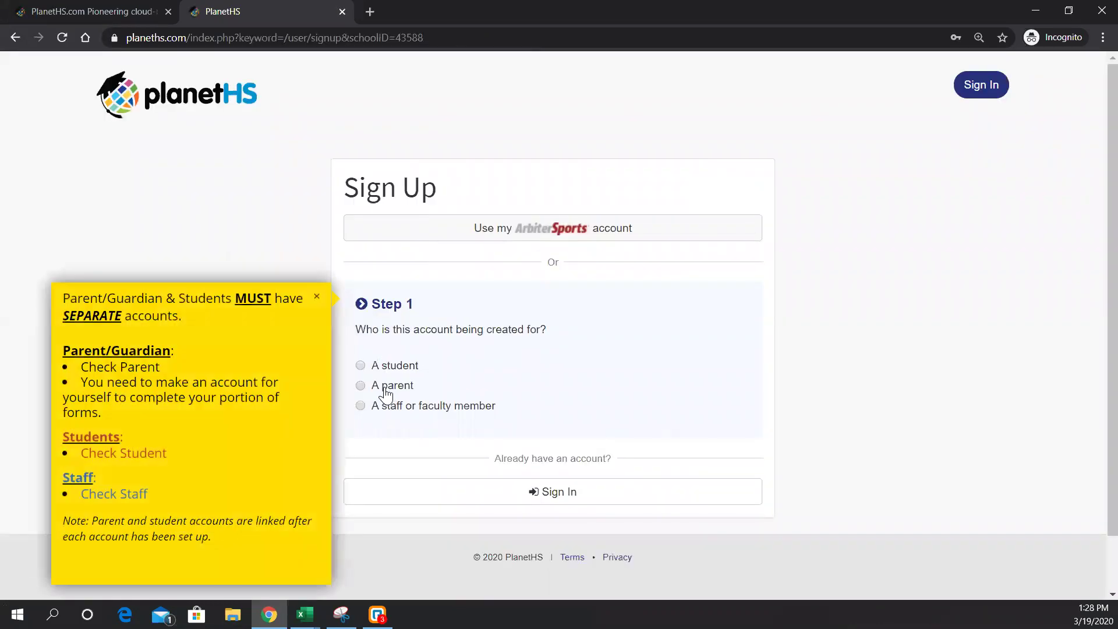
click(382, 387)
scroll(380, 386, down, 5)
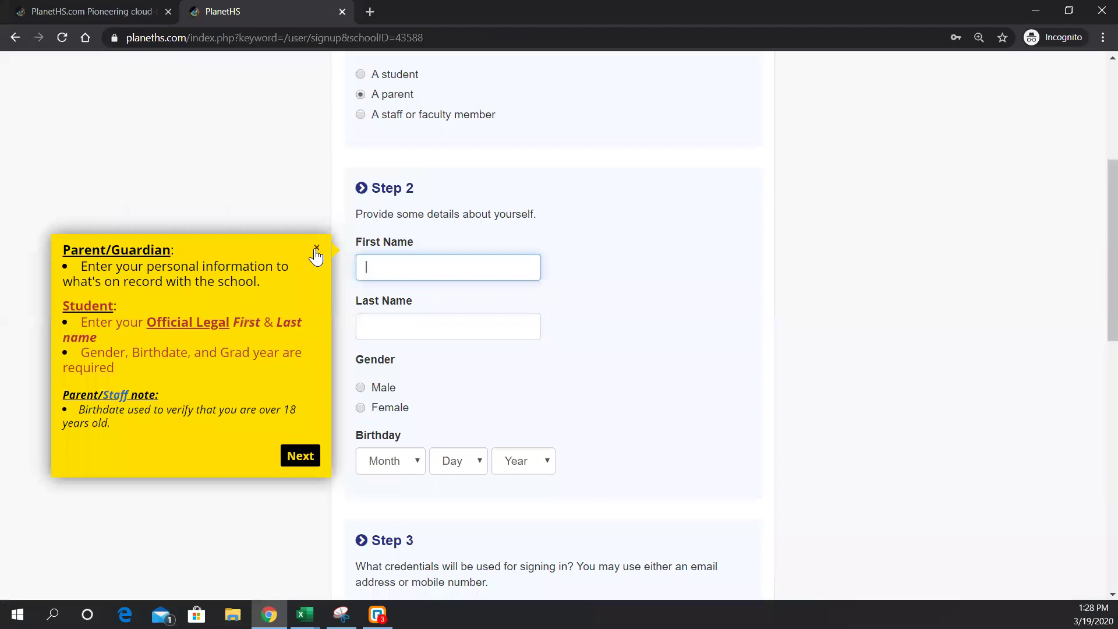
click(317, 252)
- Enter the parent's first and last name and set gender to Male
click(387, 267)
text(Demo)
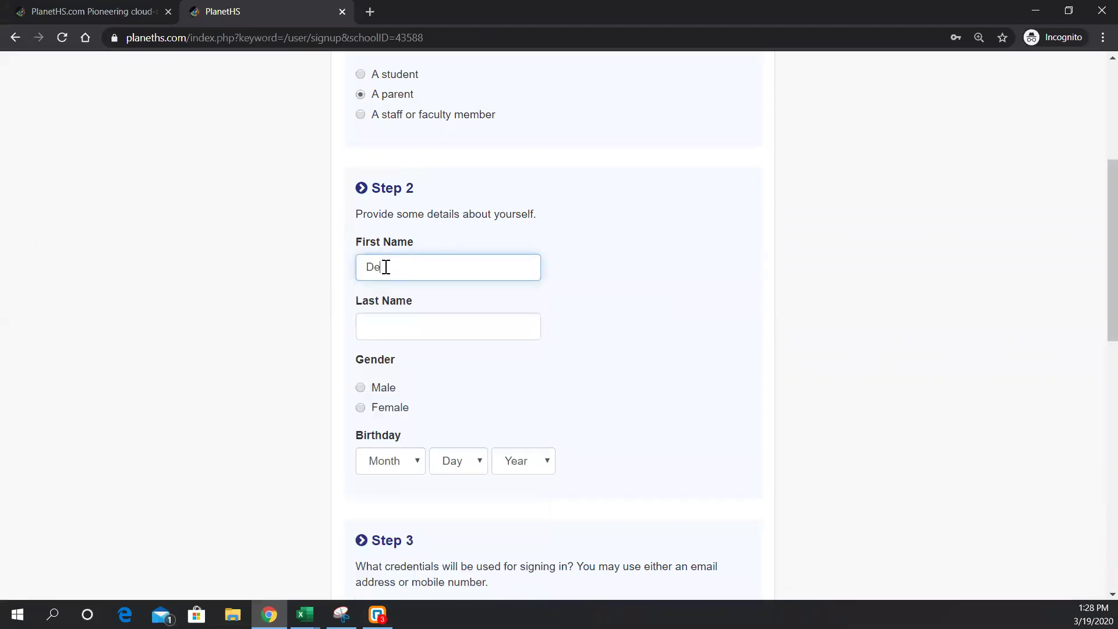
key(Tab)
text(Parent)
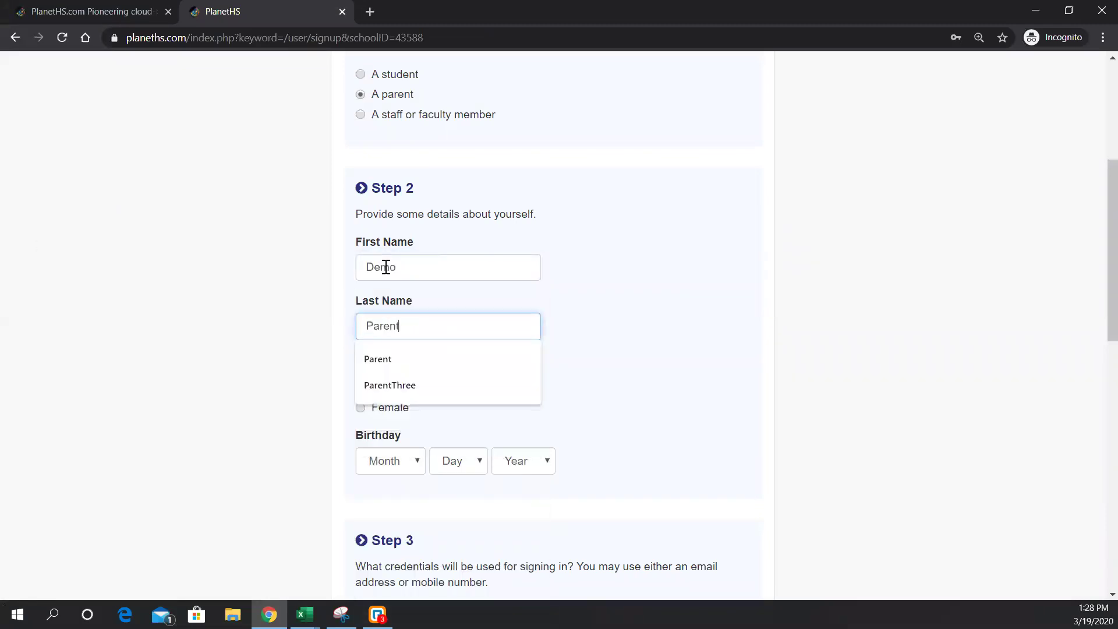
key(Tab)
click(360, 388)
- Set the parent's birthday to Sep 20, 1980
click(400, 460)
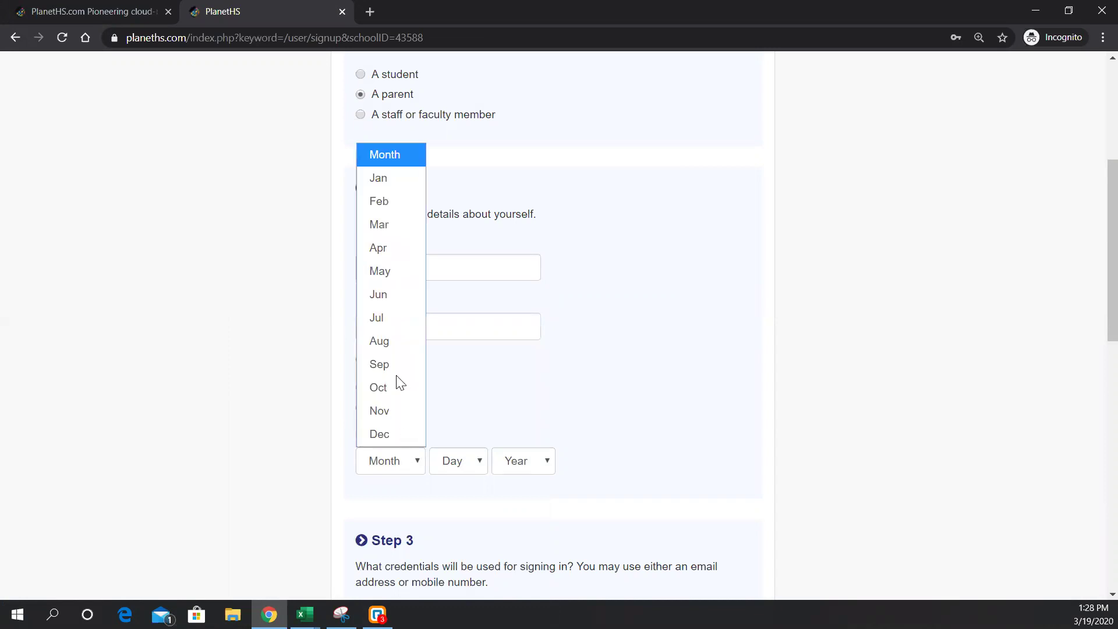
click(388, 362)
click(448, 460)
click(451, 417)
click(550, 461)
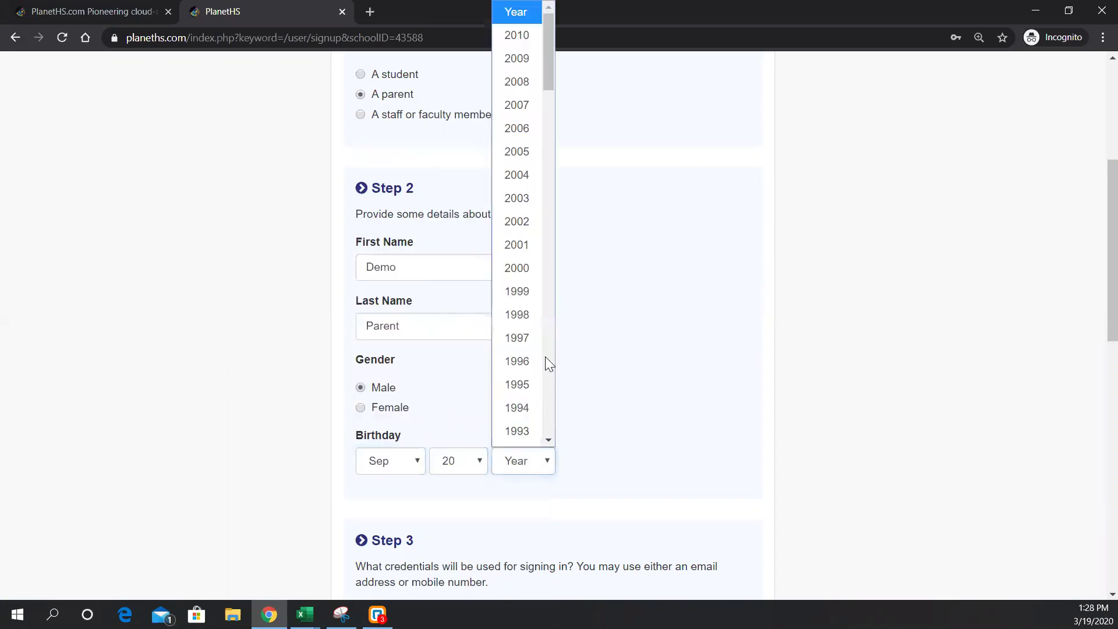
scroll(523, 341, down, 5)
scroll(524, 353, down, 2)
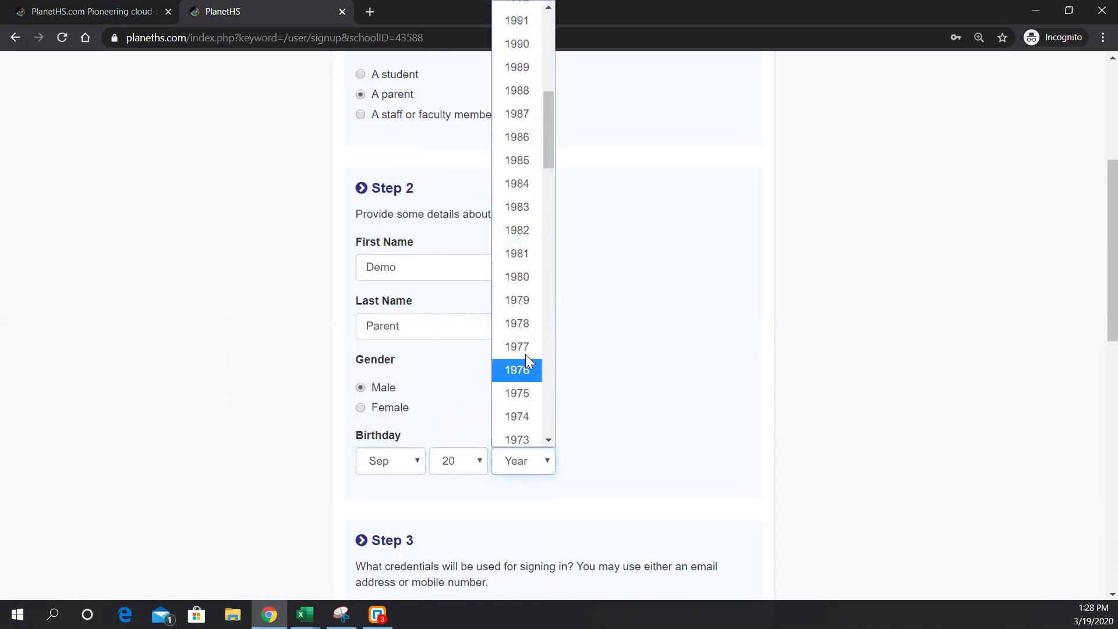
click(519, 277)
scroll(681, 306, down, 3)
scroll(573, 317, down, 3)
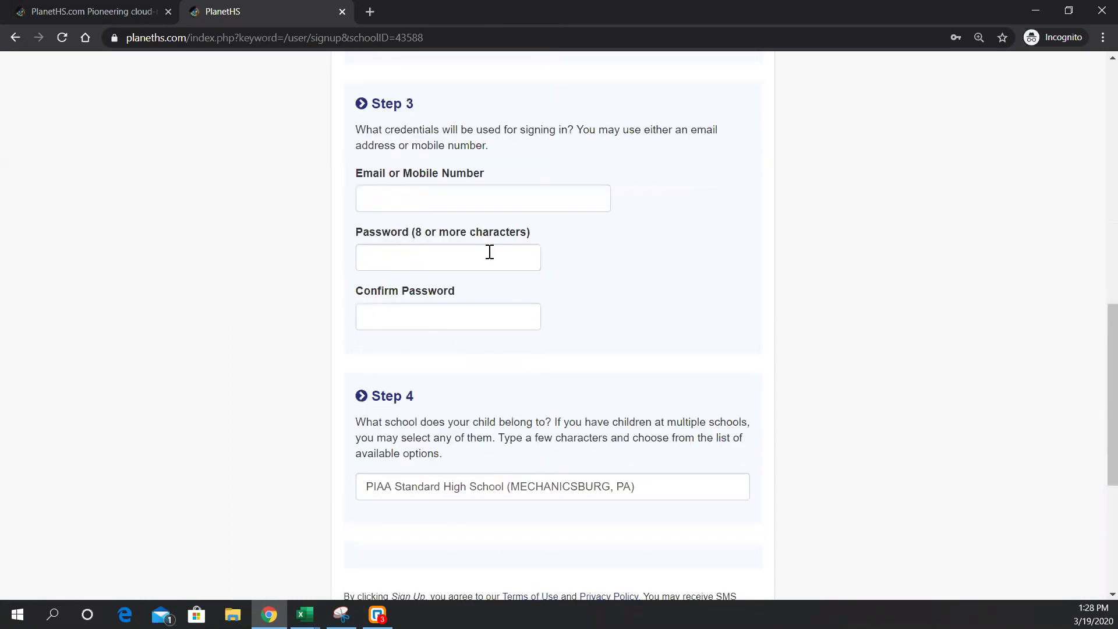
- Enter the parent's sign-in e-mail, fixing a typo, and a matching password twice
click(436, 192)
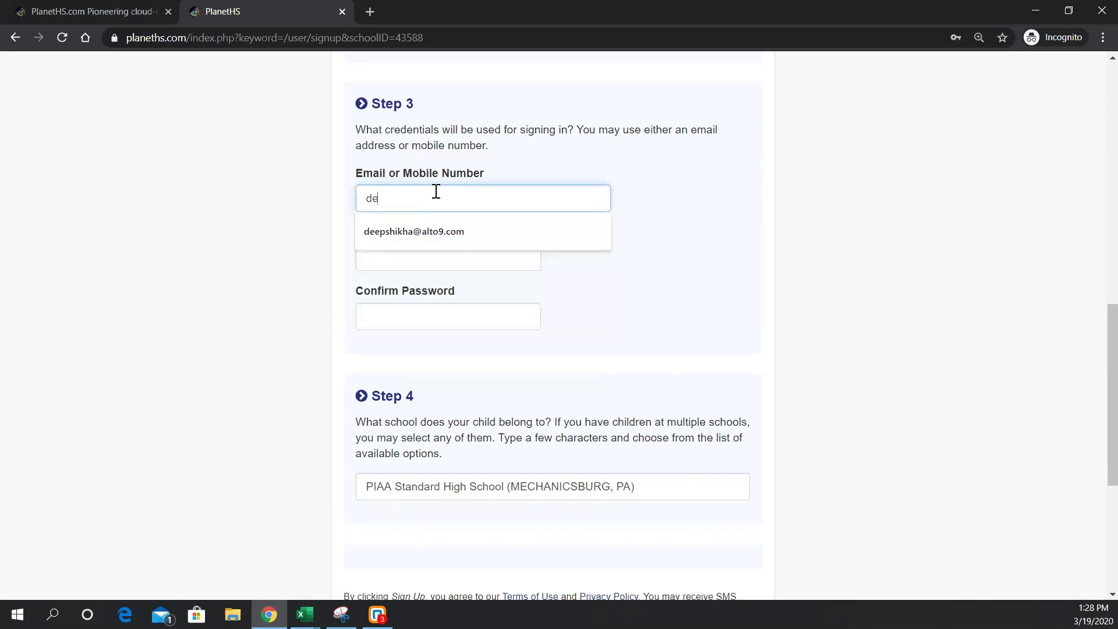
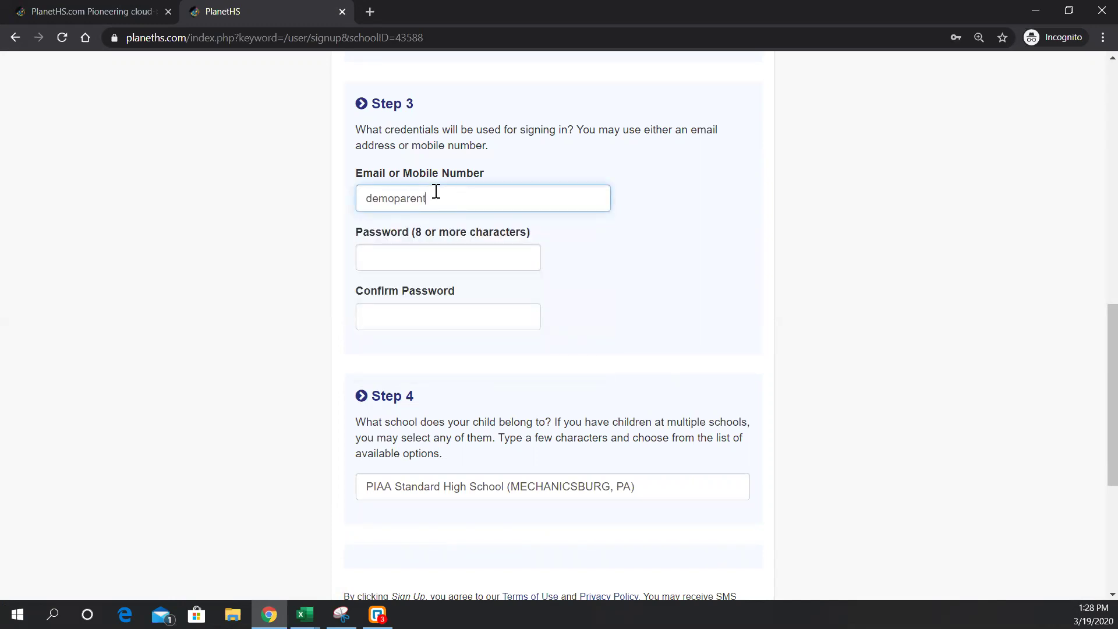
key(Tab)
text(d)
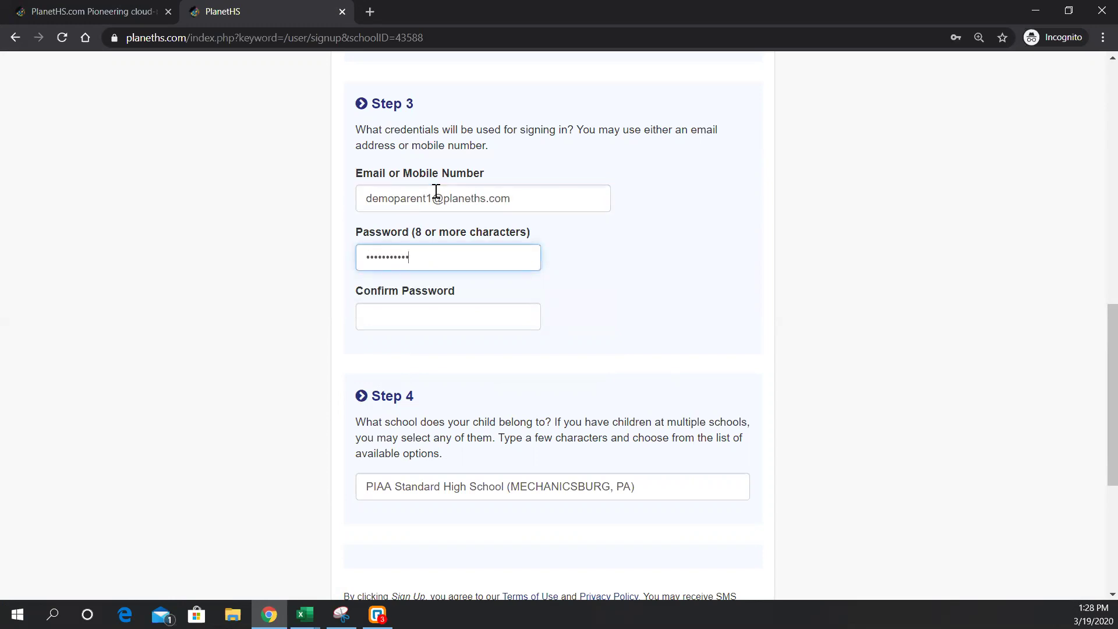
key(Tab)
text(d)
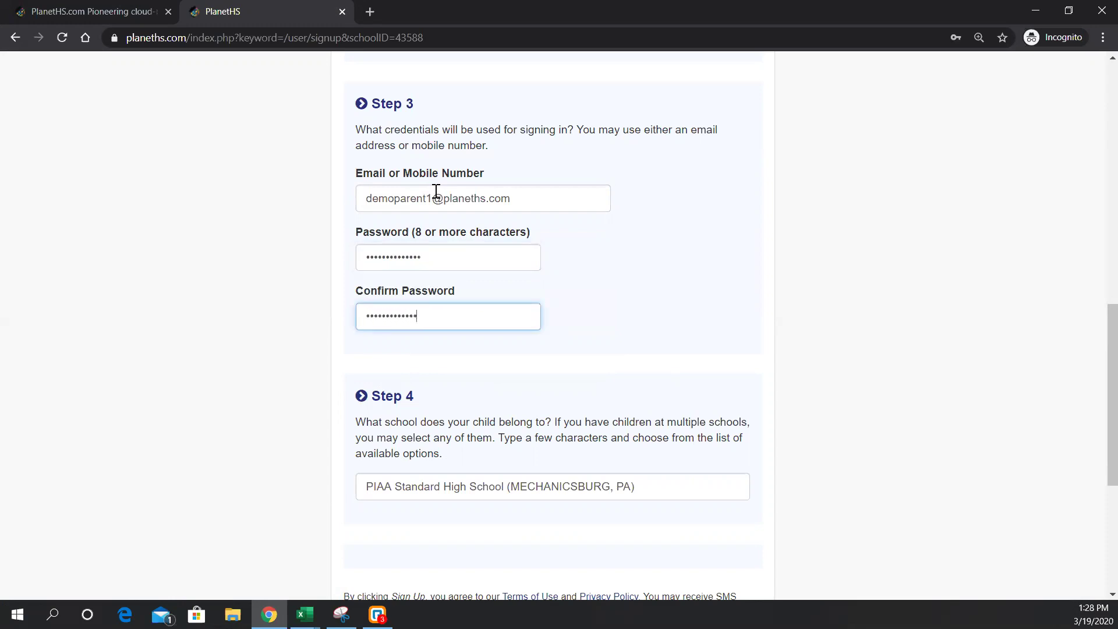
text(1)
key(Tab)
- Replace the school entry with 'piaa st' and pick PIAA Standard High School
scroll(536, 300, down, 2)
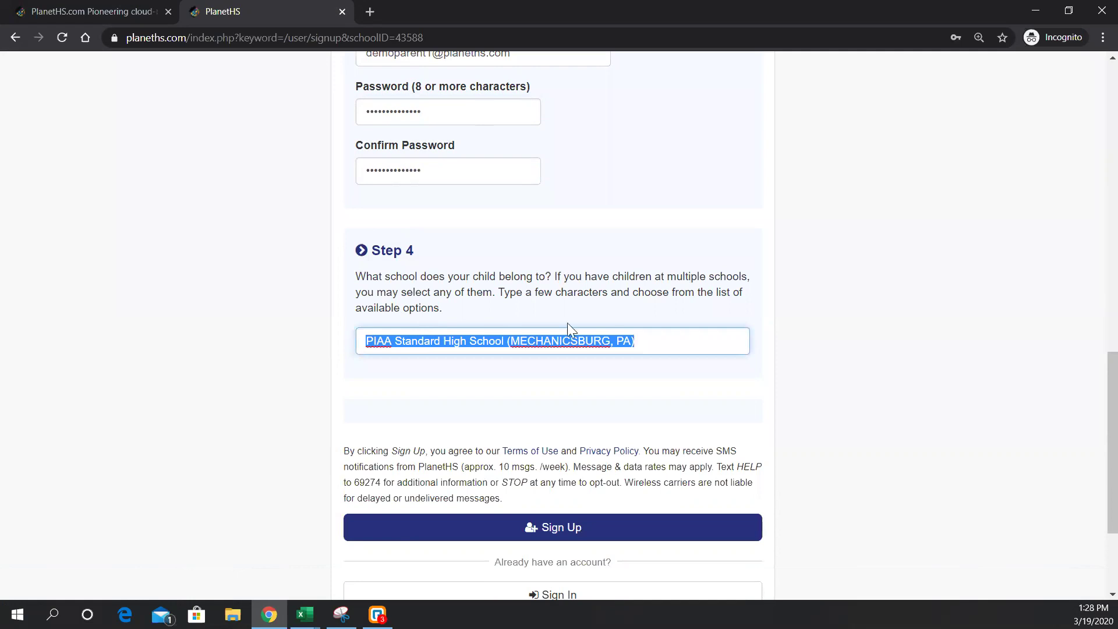
click(663, 344)
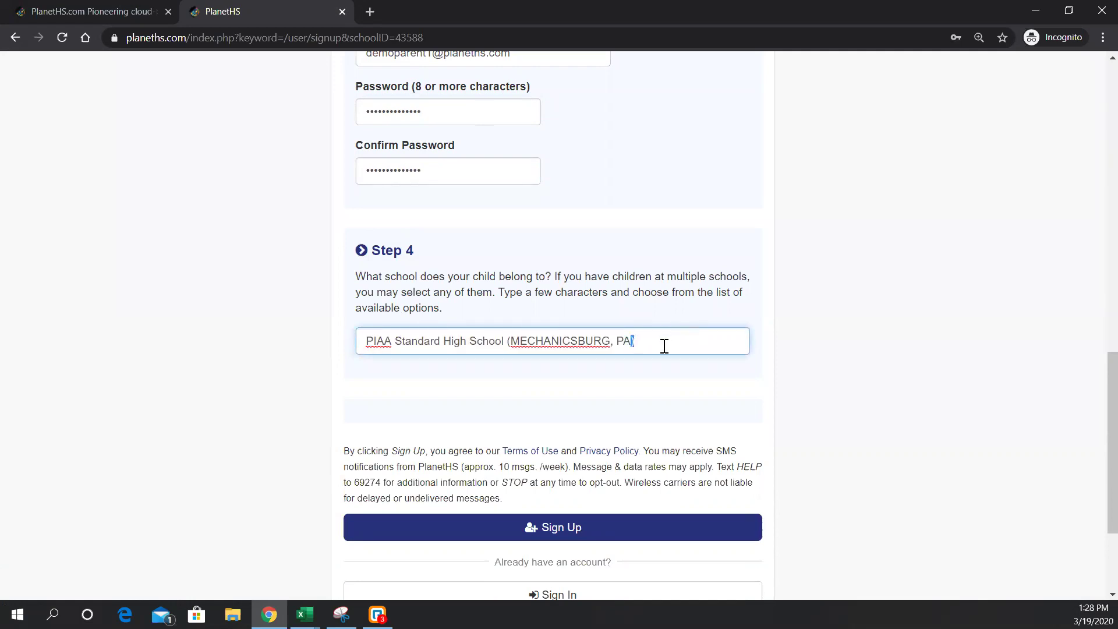
key(ctrl+a)
text(piaa st)
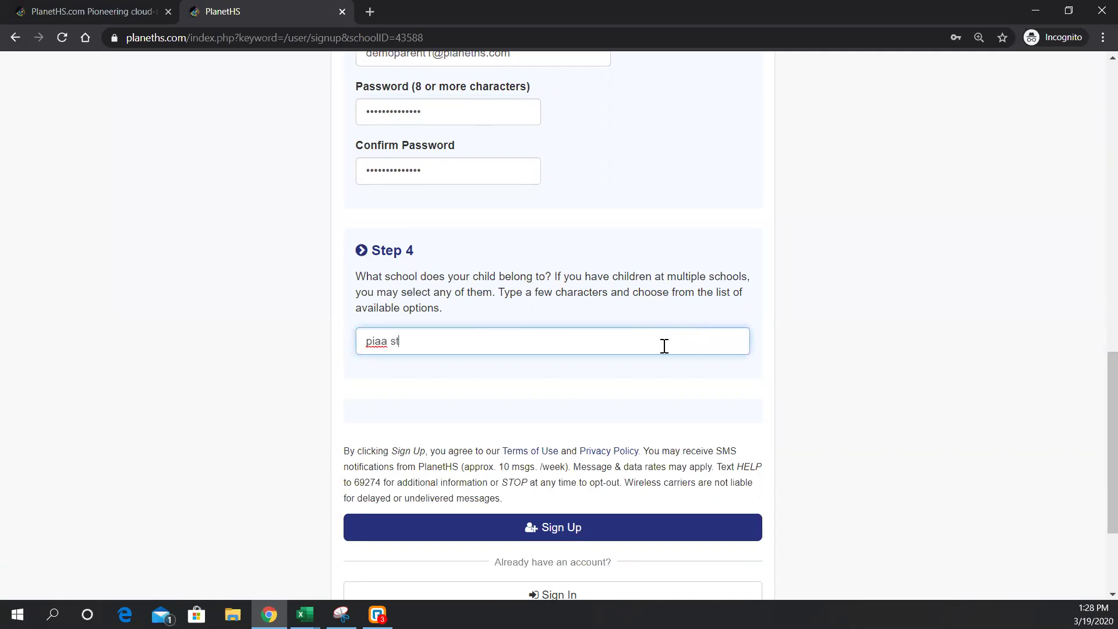
click(662, 367)
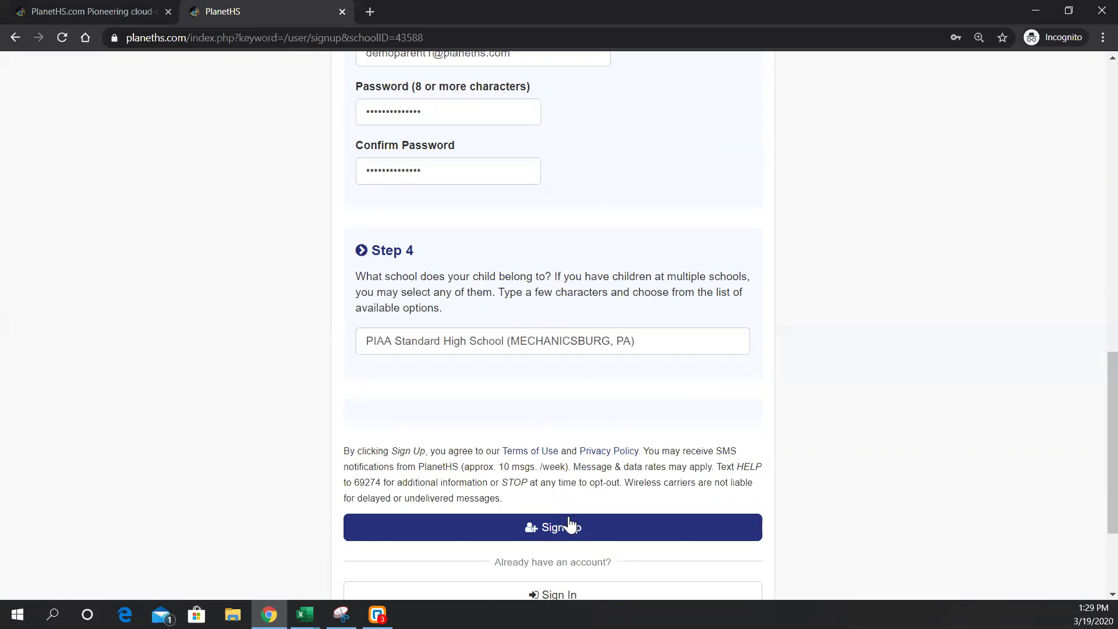
- Submit the new parent account sign-up and accept Demo Student's link invitation, confirming the two accounts are linked
click(568, 526)
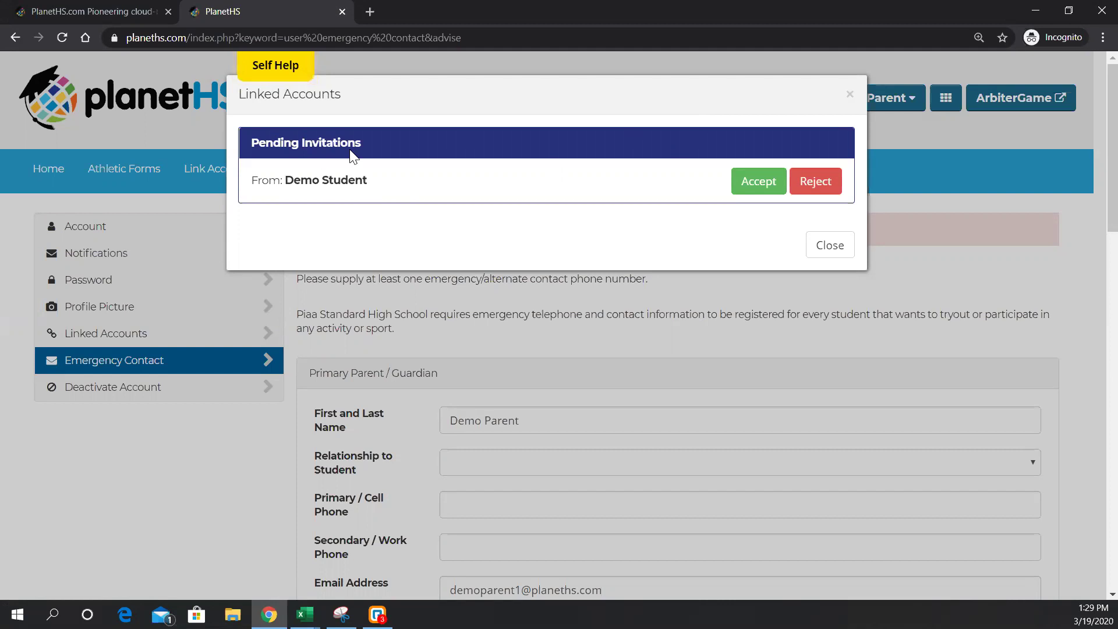
click(762, 182)
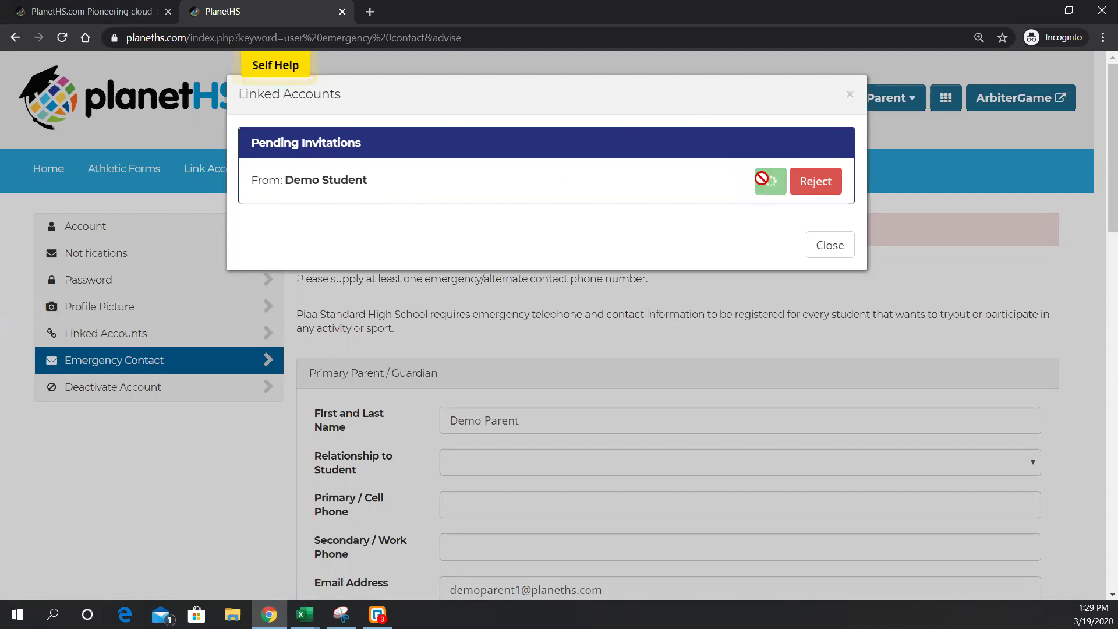
drag(352, 138, 606, 150)
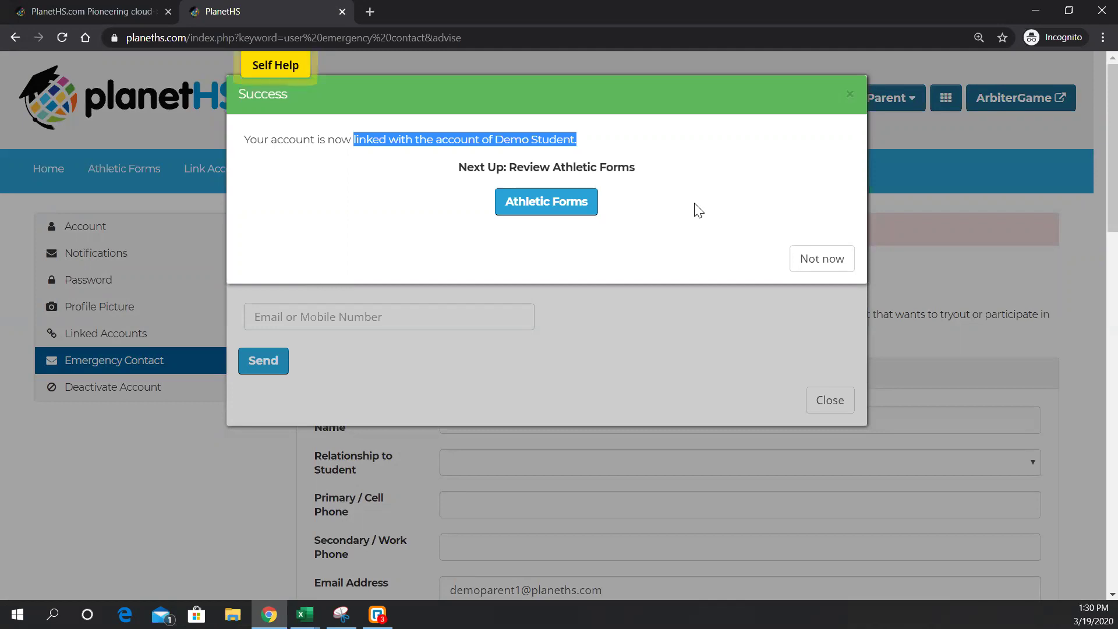
click(808, 261)
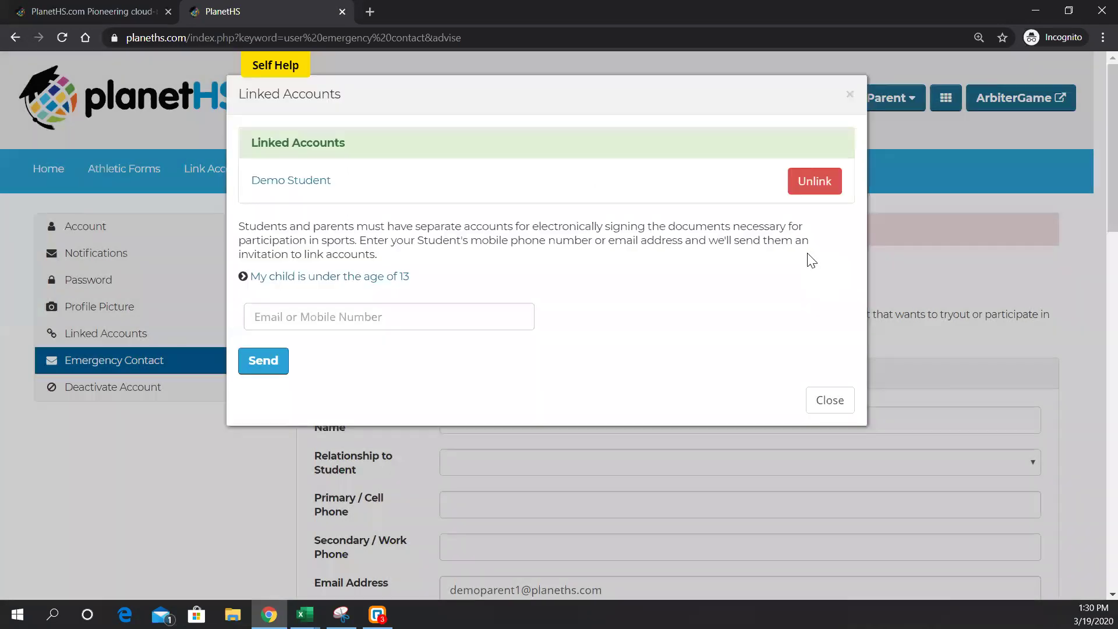
drag(345, 142, 251, 143)
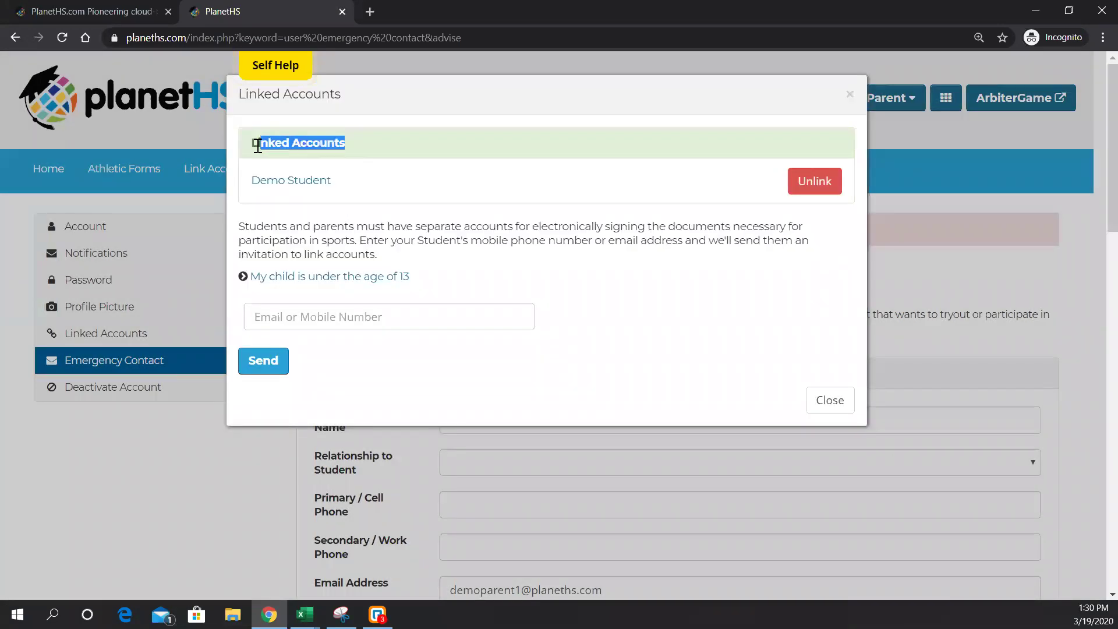
click(415, 319)
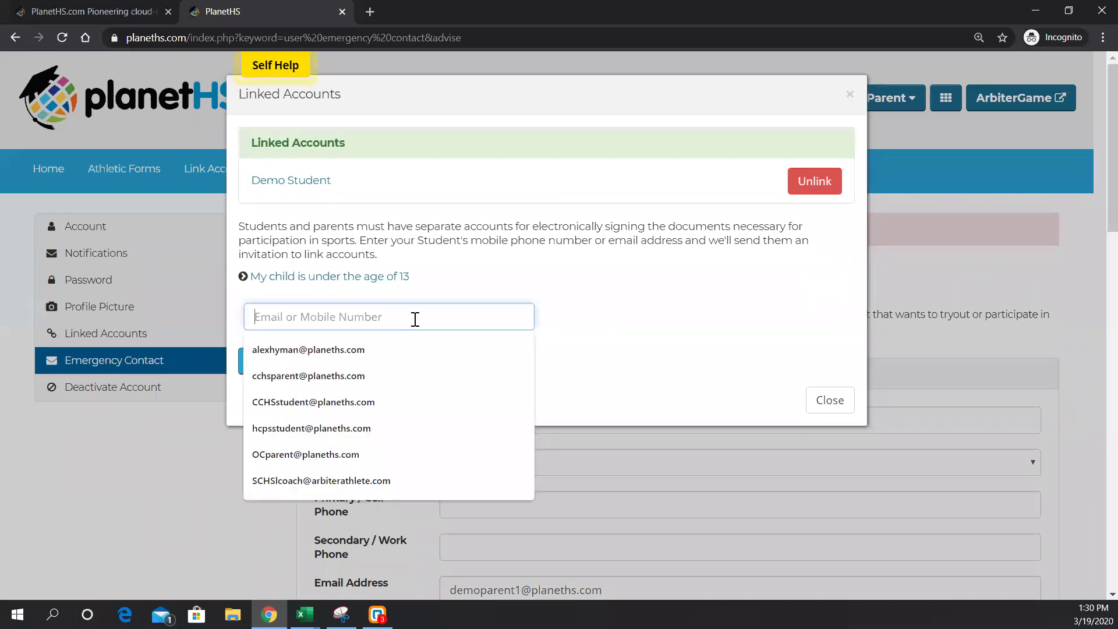
click(460, 289)
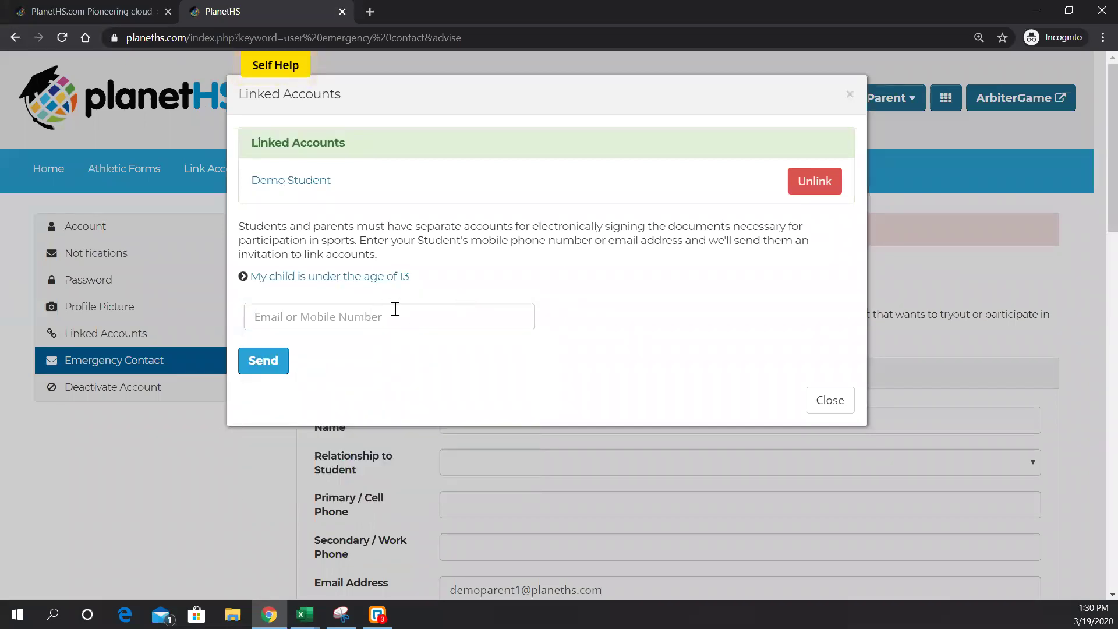